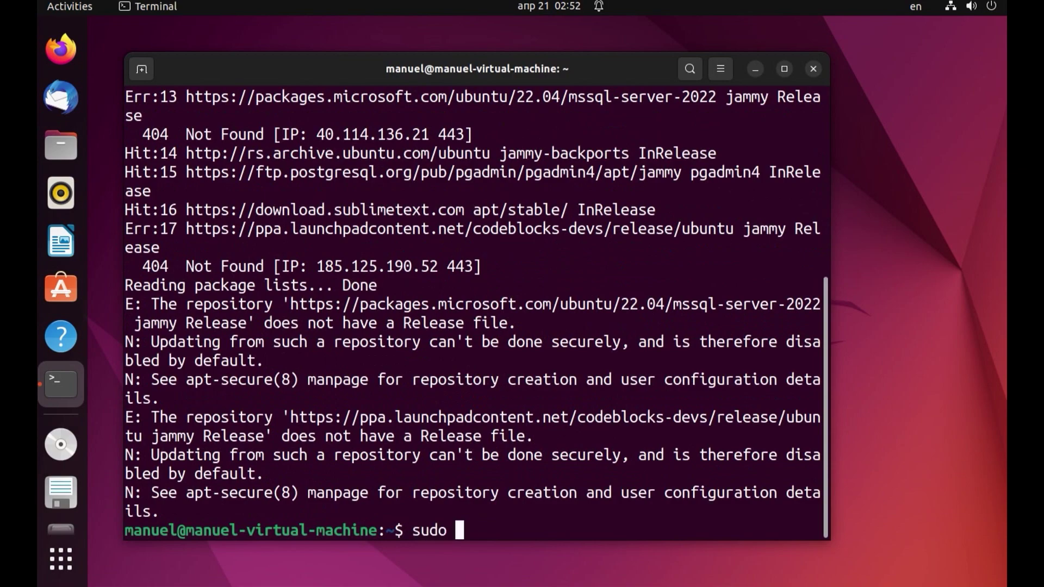
Run sudo apt-get upgrade and agree to install the package upgrades
key("Return")
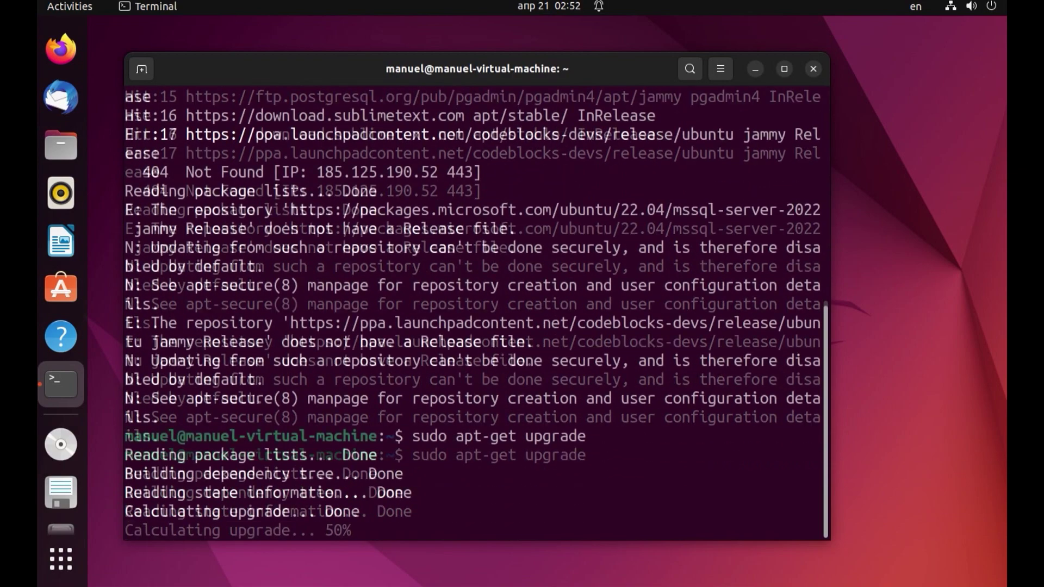
type("y")
key("Return")
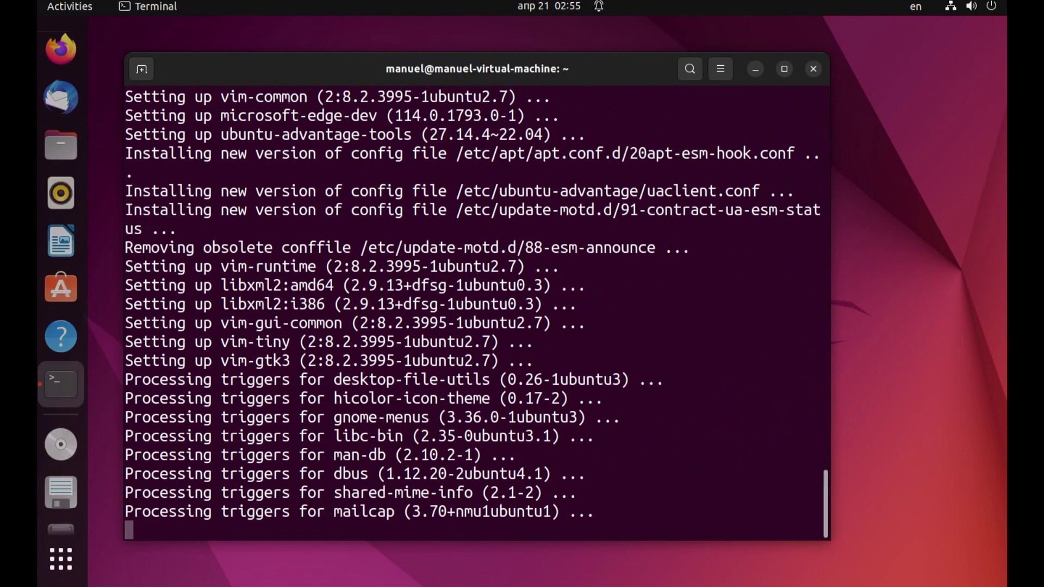
Clear the terminal and check the installed Java version with java --version
type("clear")
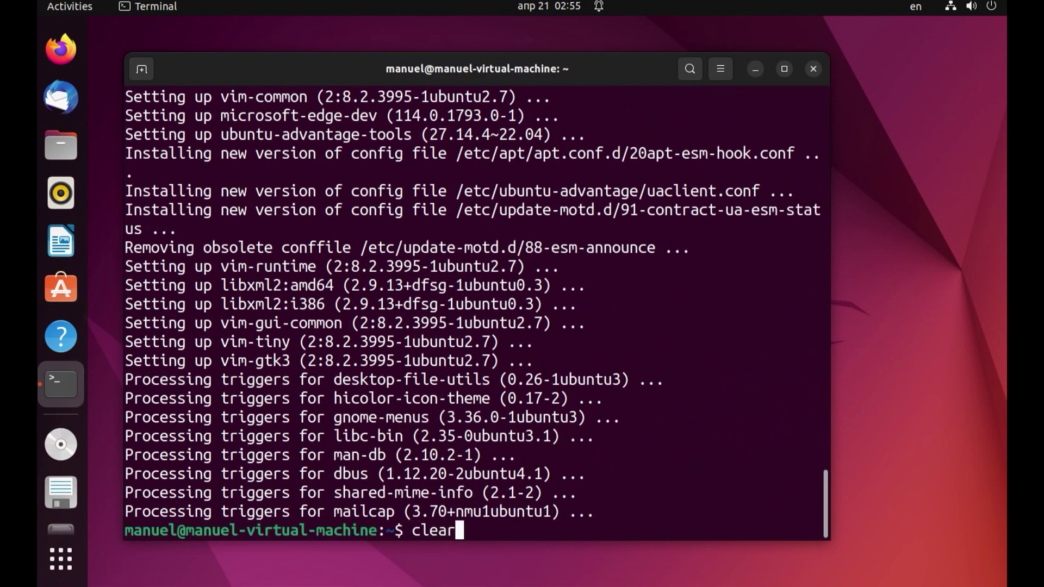
key("Return")
type("java --version")
key("Return")
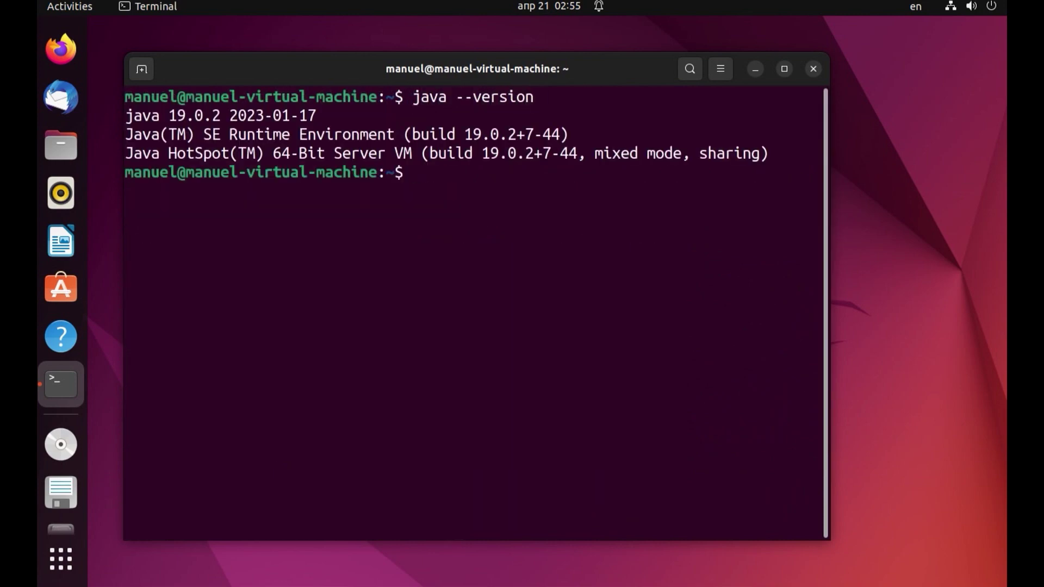
Install the default-jdk package with sudo apt install and agree to the additional packages
type("sudo apt i")
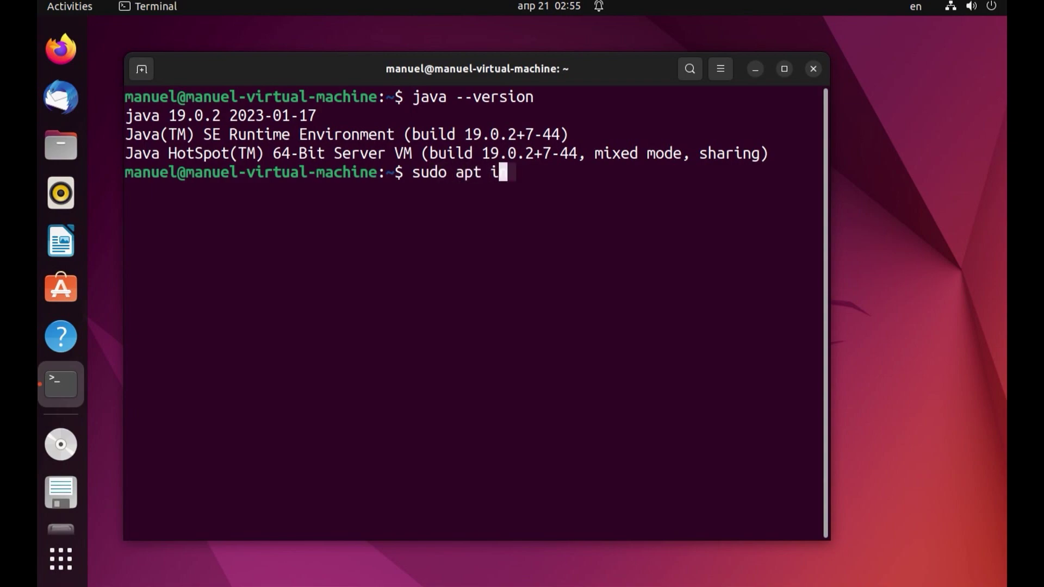
type("nstall default-jdk")
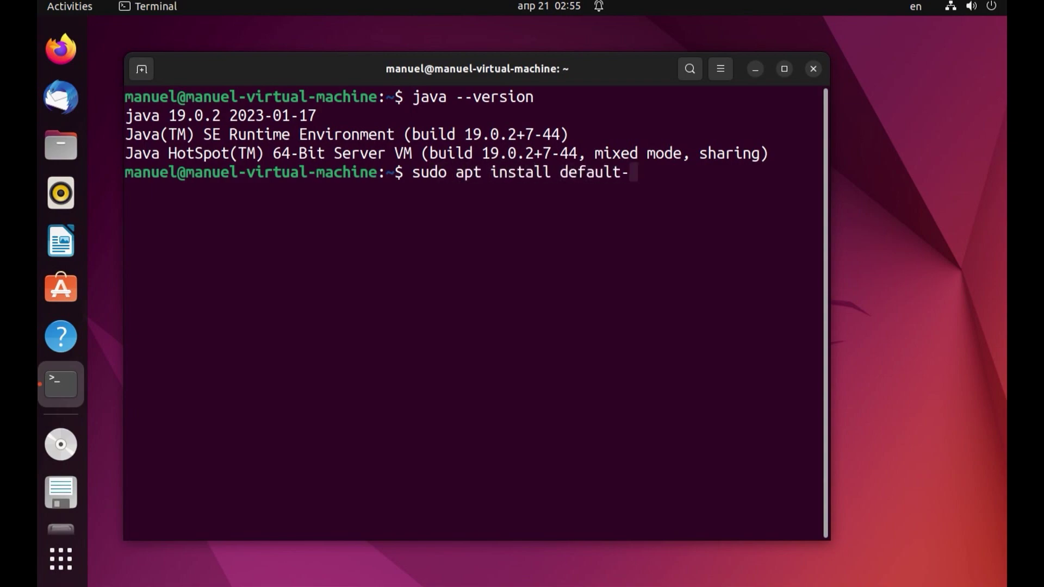
key("Return")
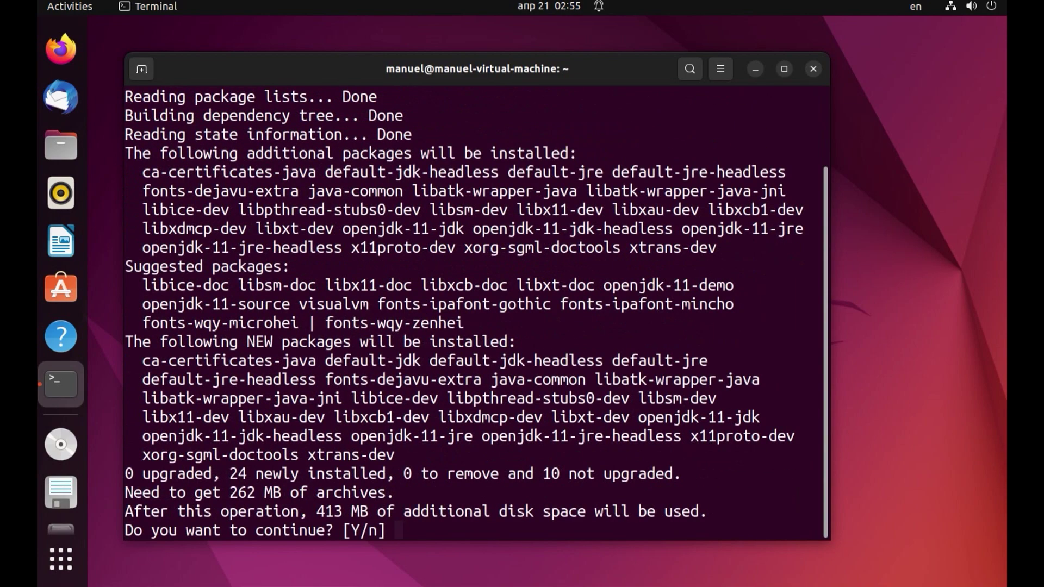
type("y")
key("Return")
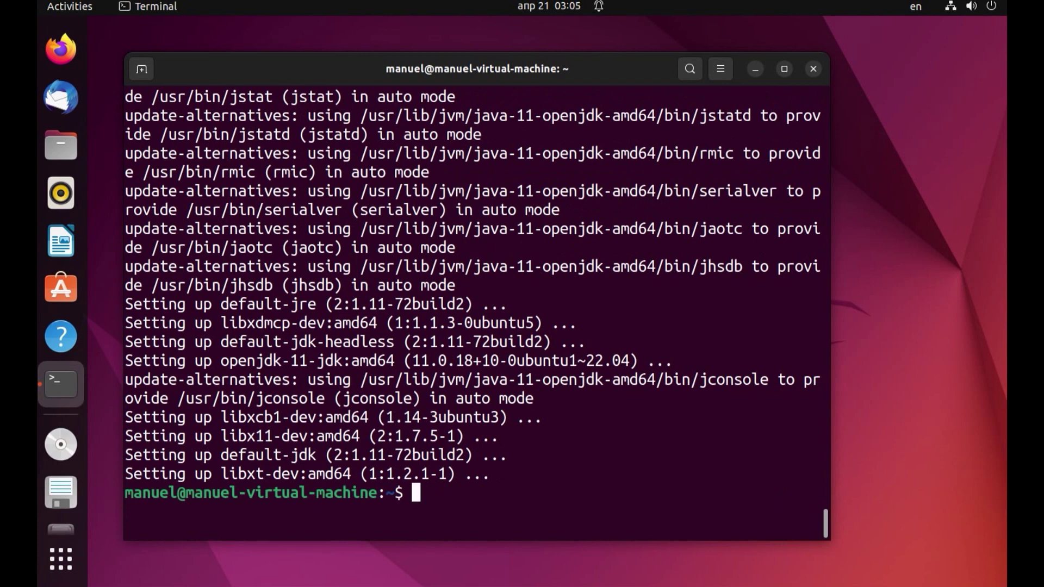
Clear the installation output and recheck which Java version is active after installing default-jdk
type("clear")
key("Return")
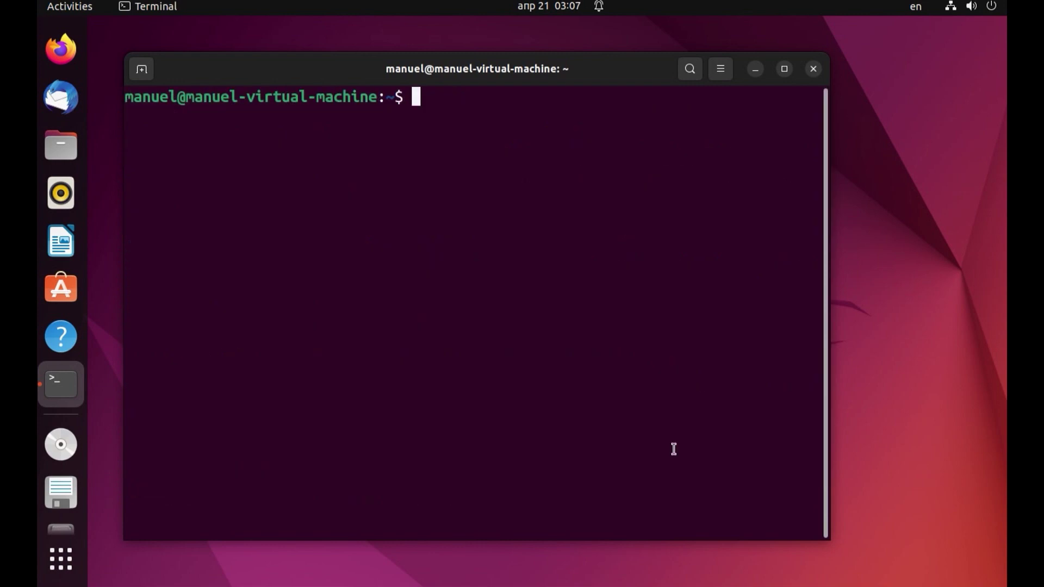
type("java --version")
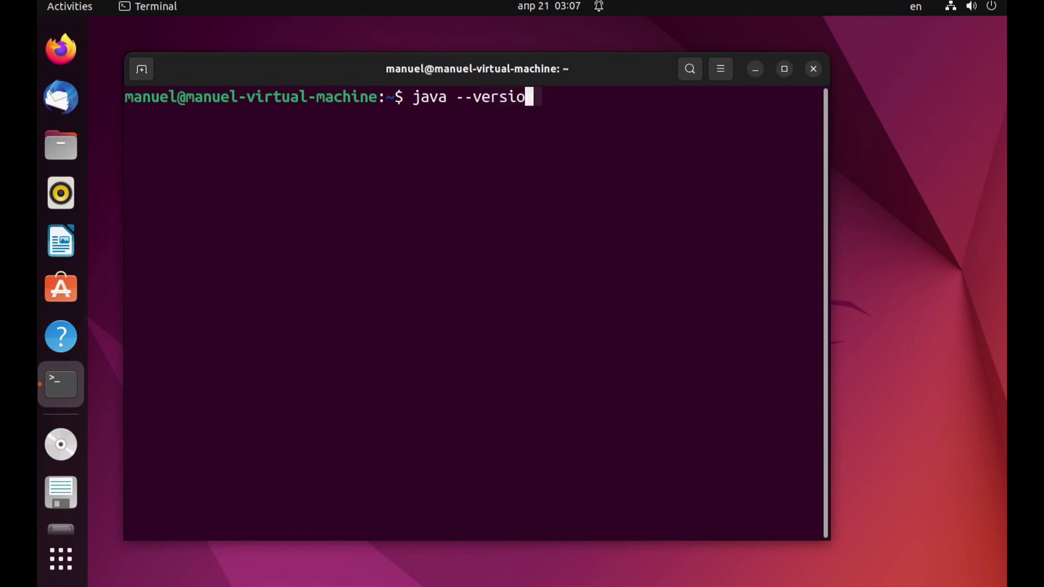
key("Return")
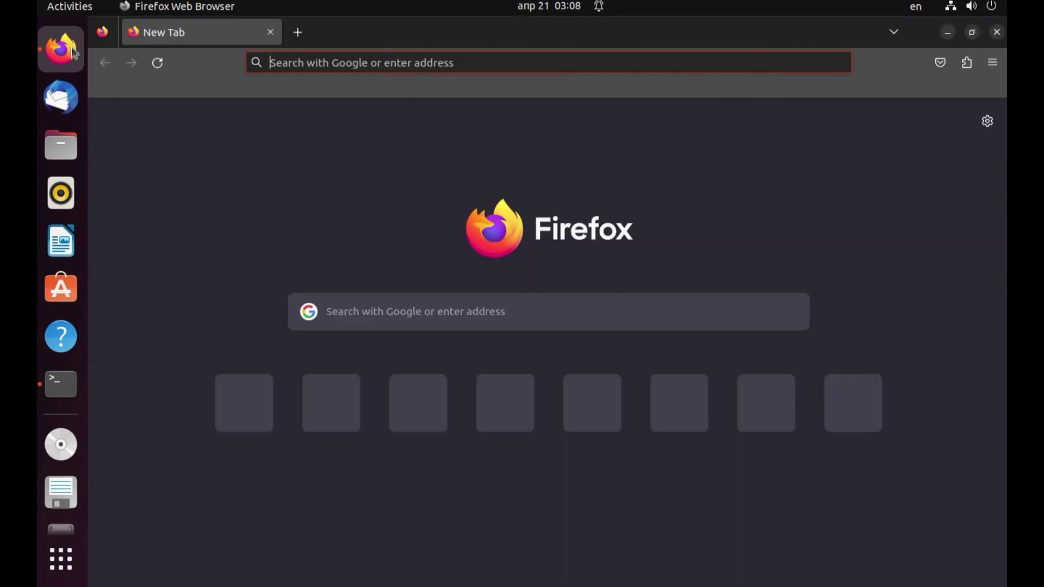
left_click(304, 64)
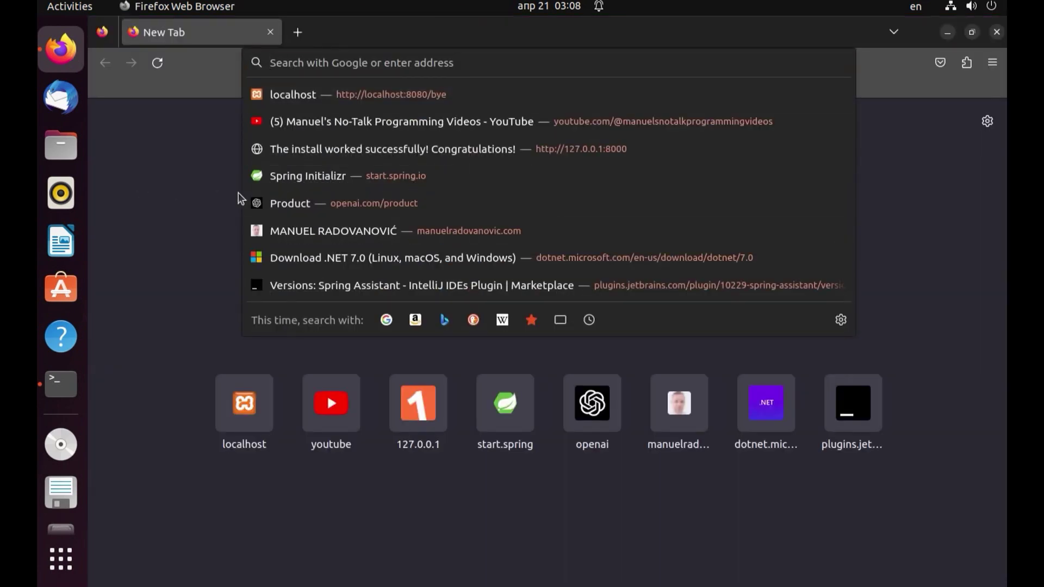
type("www.google.com/")
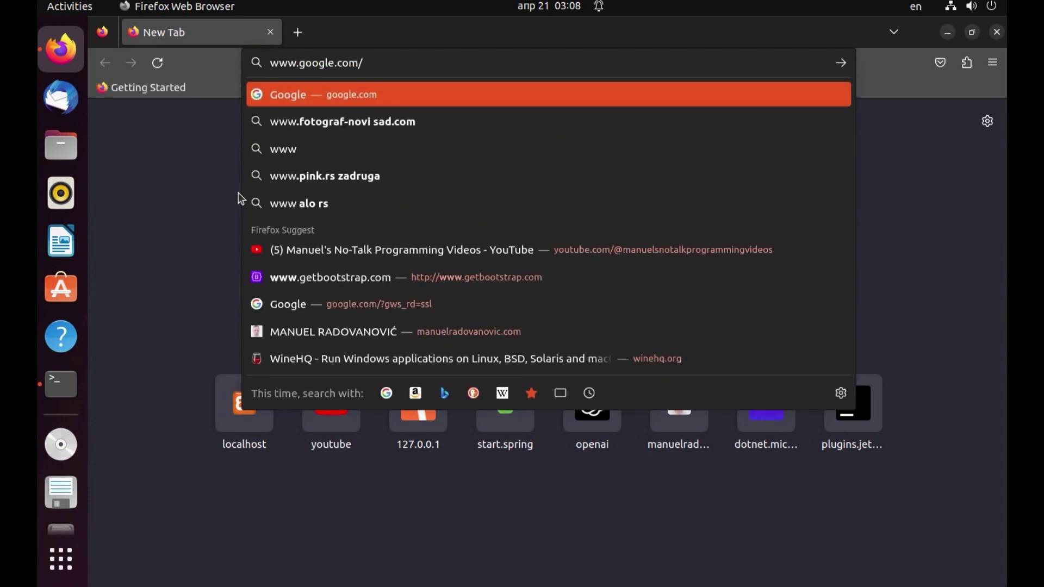
key("Return")
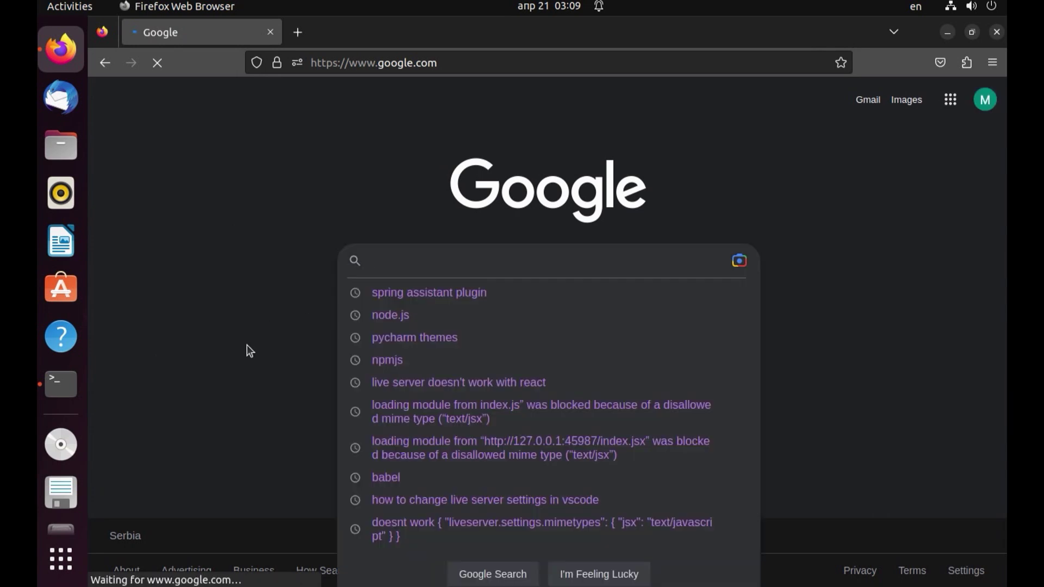
type("android studio")
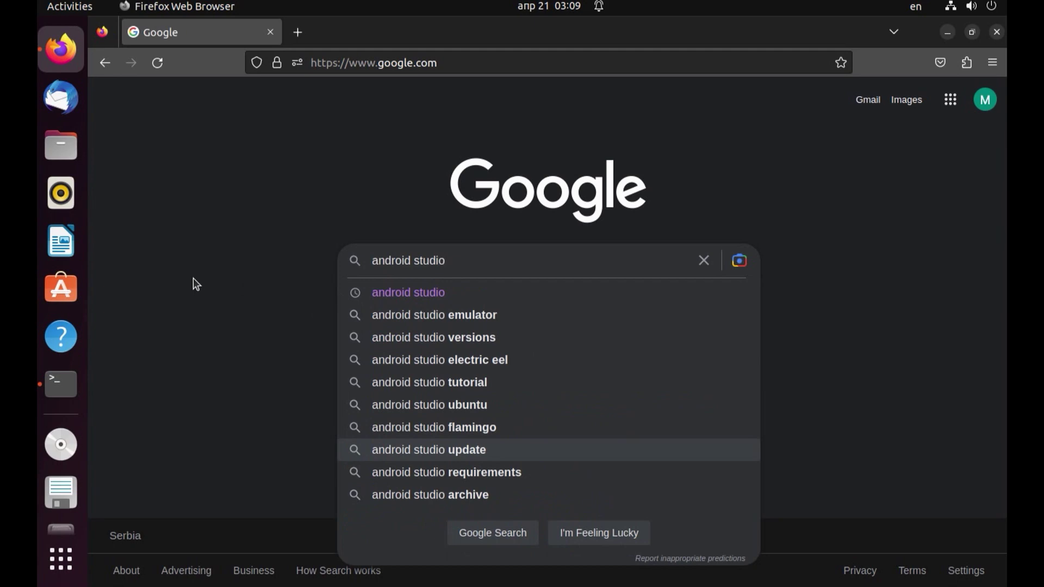
key("Return")
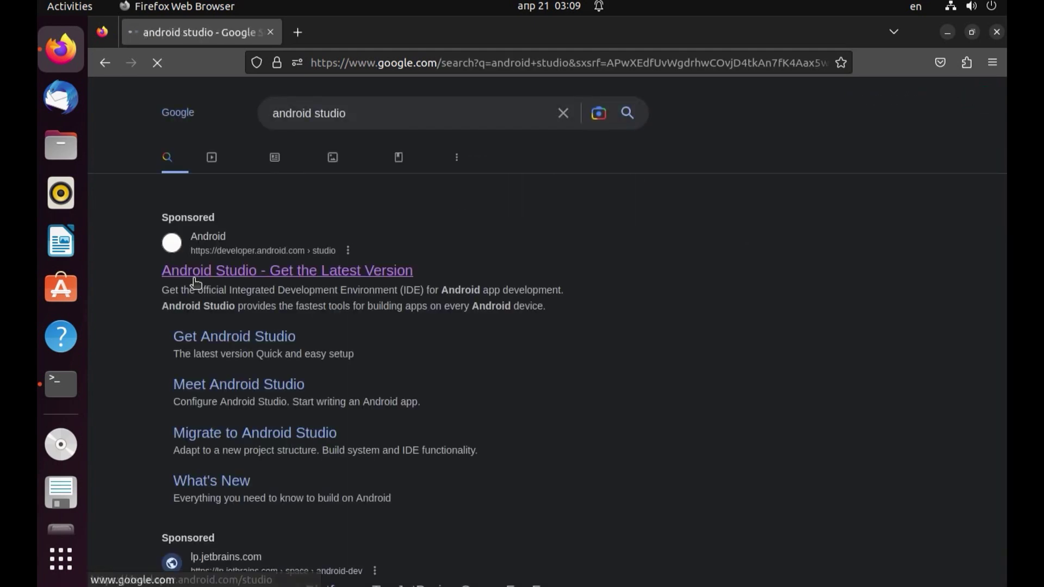
Open the "Android Studio - Get the Latest Version" search result and look through the page's features and download sections
left_click(359, 278)
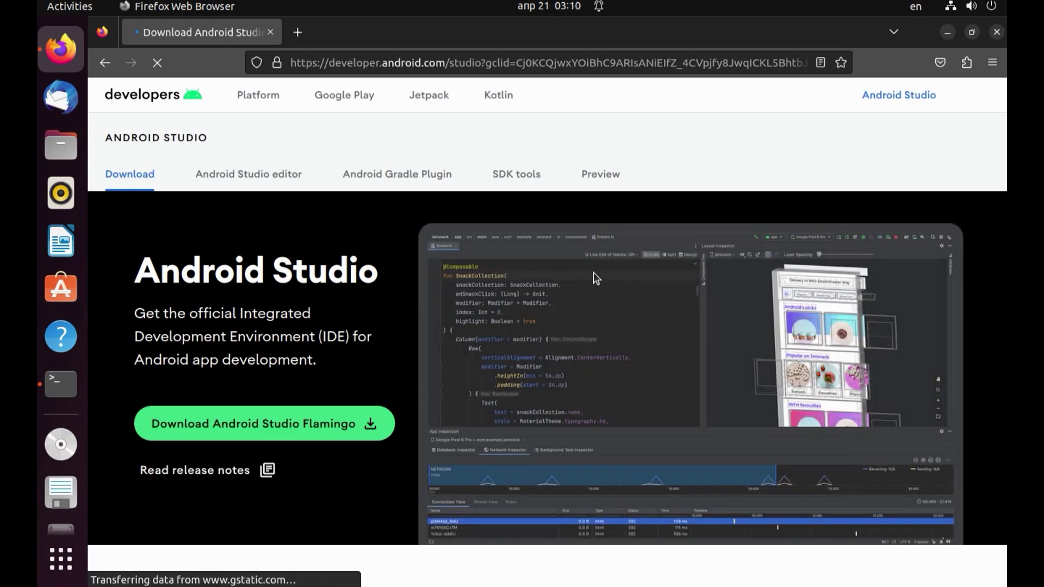
scroll(658, 304, "down", 5)
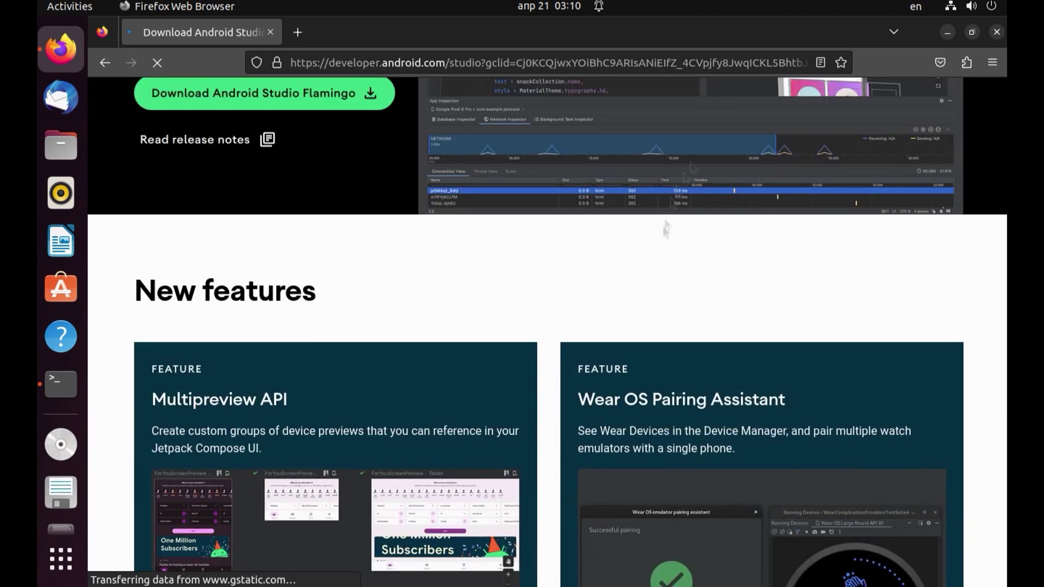
scroll(691, 239, "down", 15)
scroll(693, 269, "down", 10)
scroll(694, 269, "up", 10)
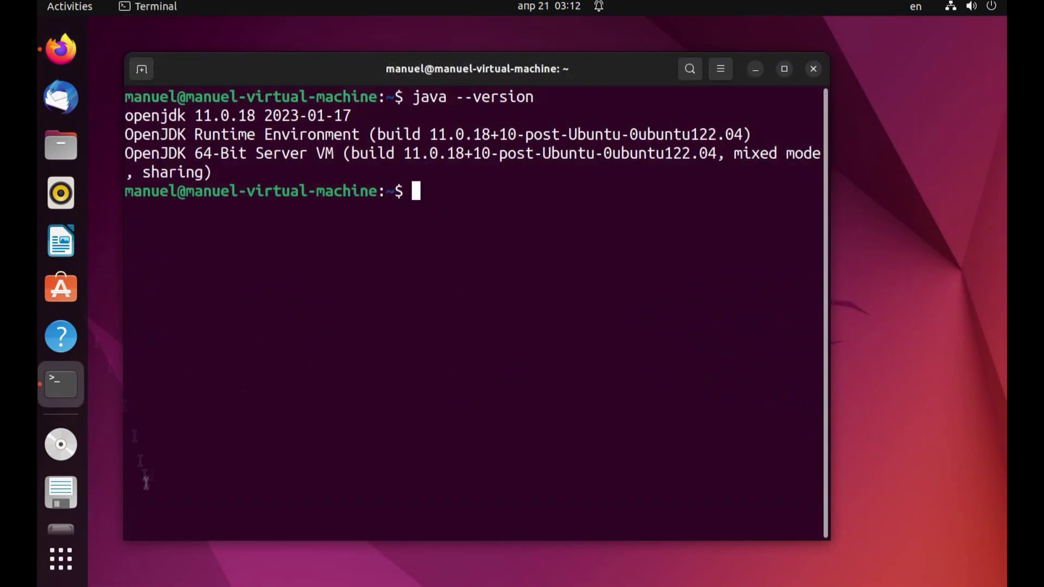
Search the Snap Store for "android studio" and examine the Android Studio listing's details, reviews and source options
left_click(61, 288)
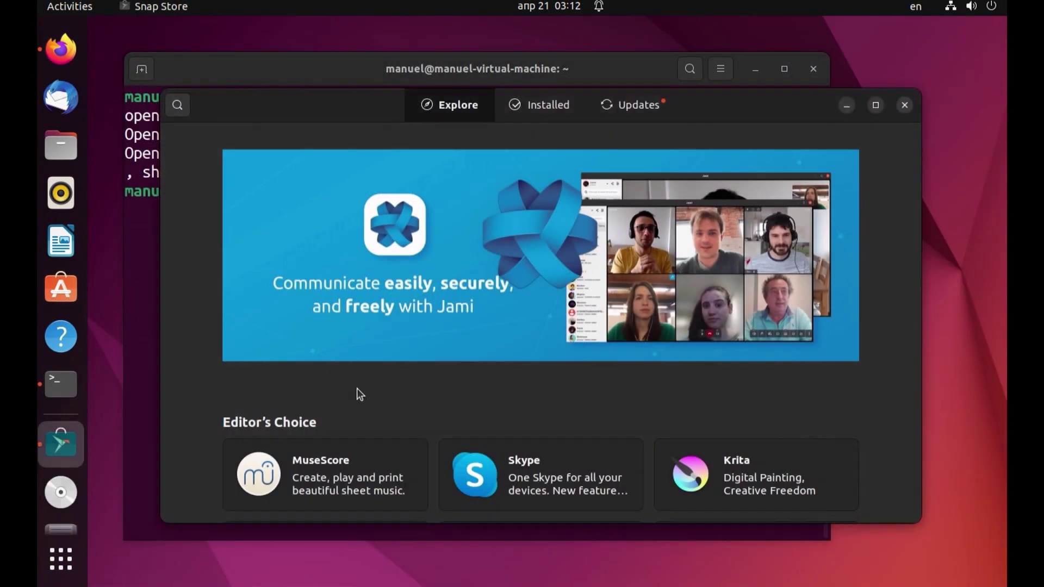
key("ctrl+f")
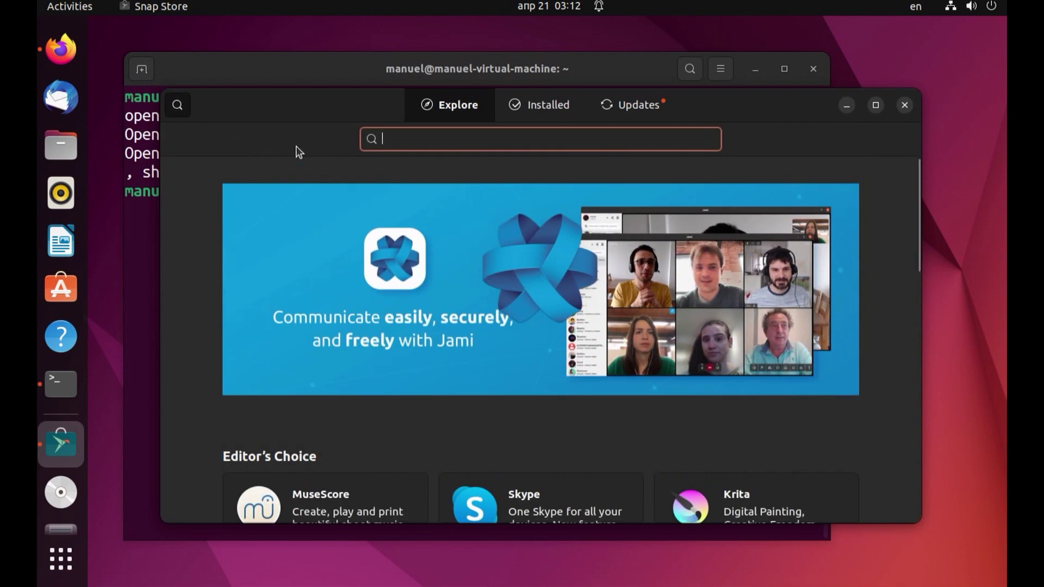
type("android studio")
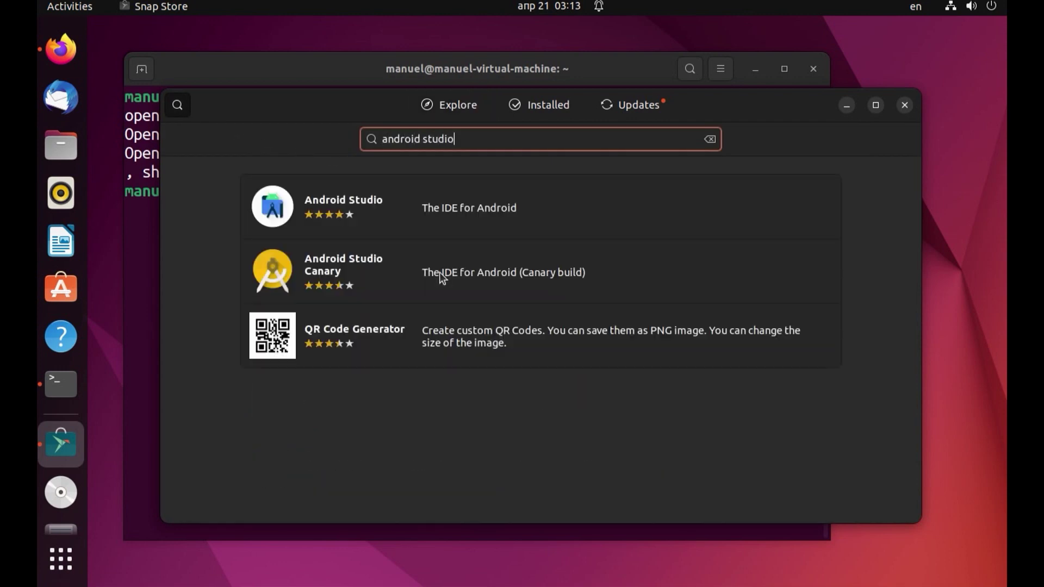
left_click(462, 227)
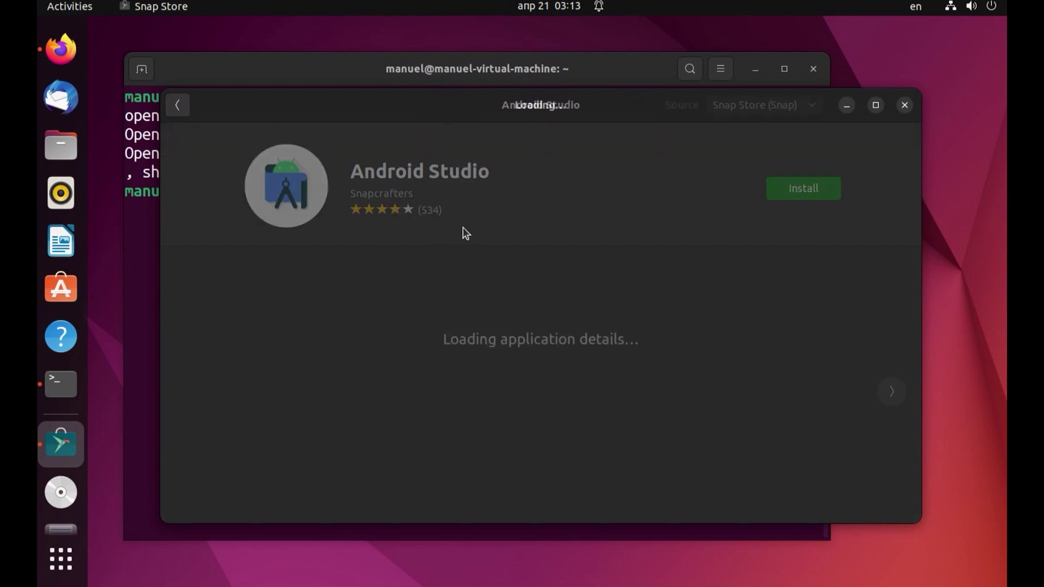
scroll(514, 216, "down", 15)
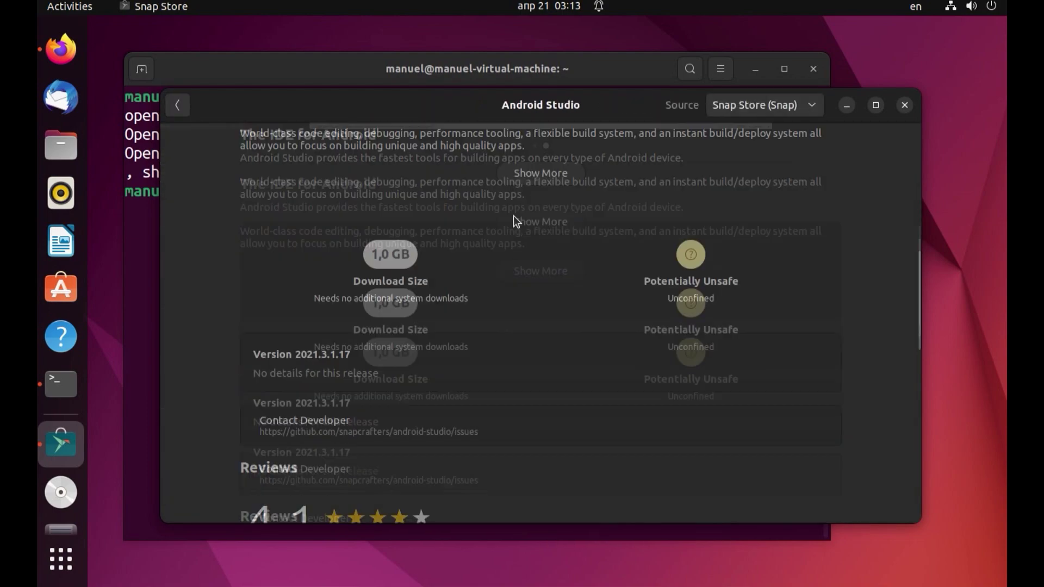
scroll(520, 336, "up", 15)
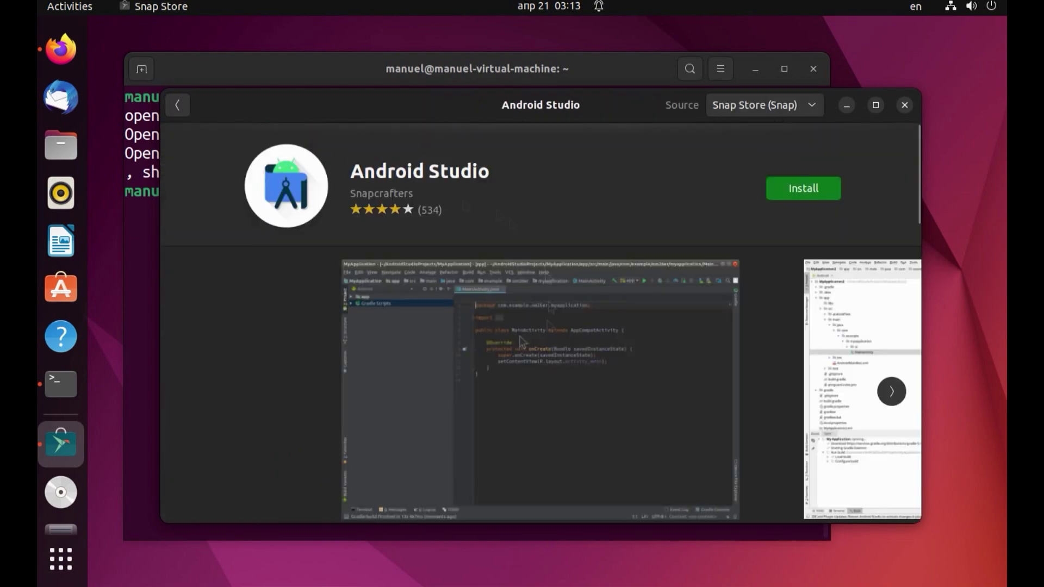
left_click(816, 105)
key("Escape")
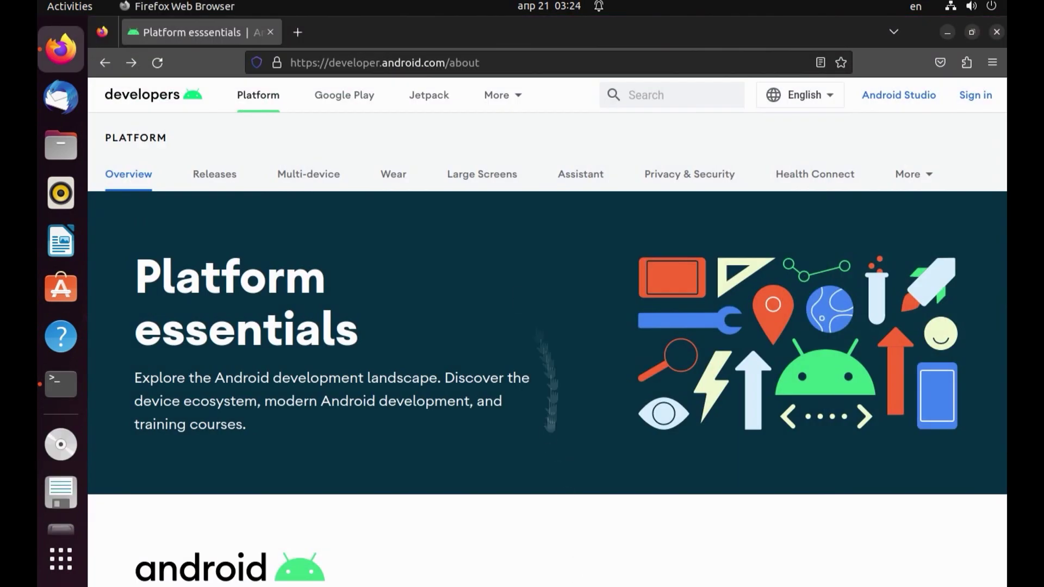
In Firefox, go from the Android developers Platform page to the Android Studio download page
left_click(152, 98)
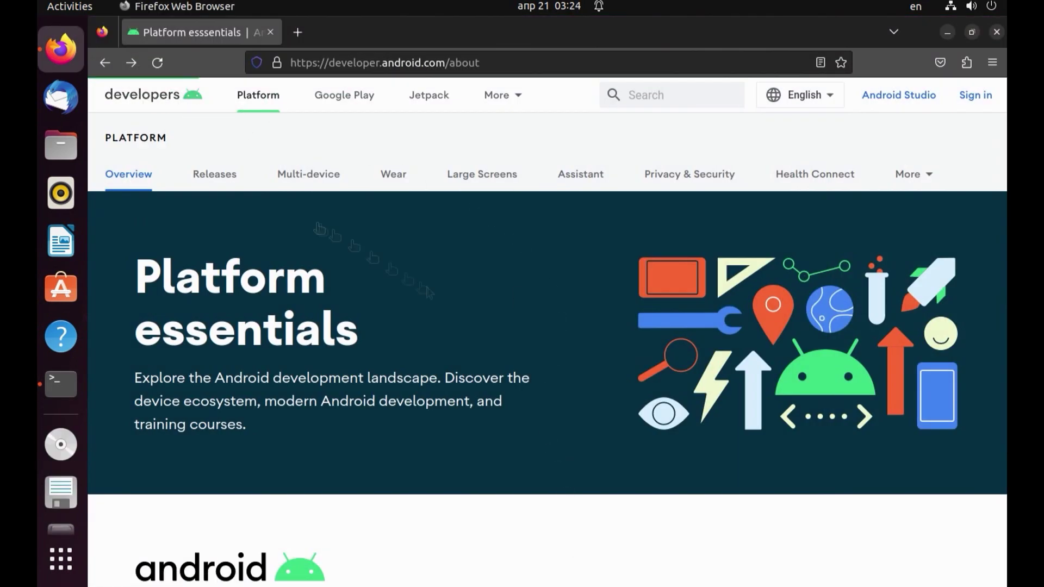
scroll(428, 286, "down", 5)
left_click(289, 326)
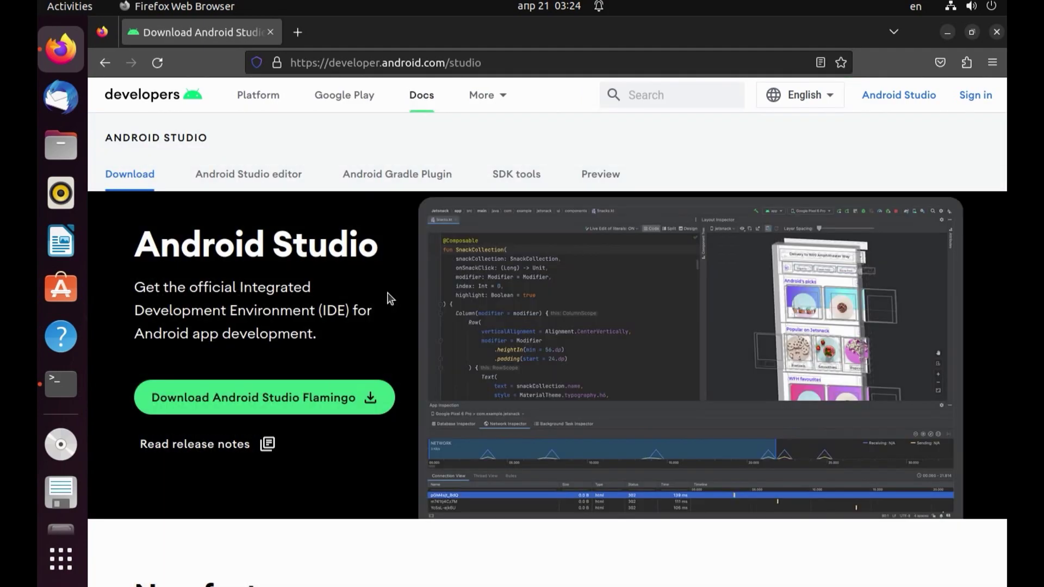
Download the 64-bit Linux package android-studio-2022.2.1.18-linux.tar.gz from the Android Studio downloads table, accepting the licence terms
scroll(395, 299, "down", 10)
scroll(397, 298, "down", 15)
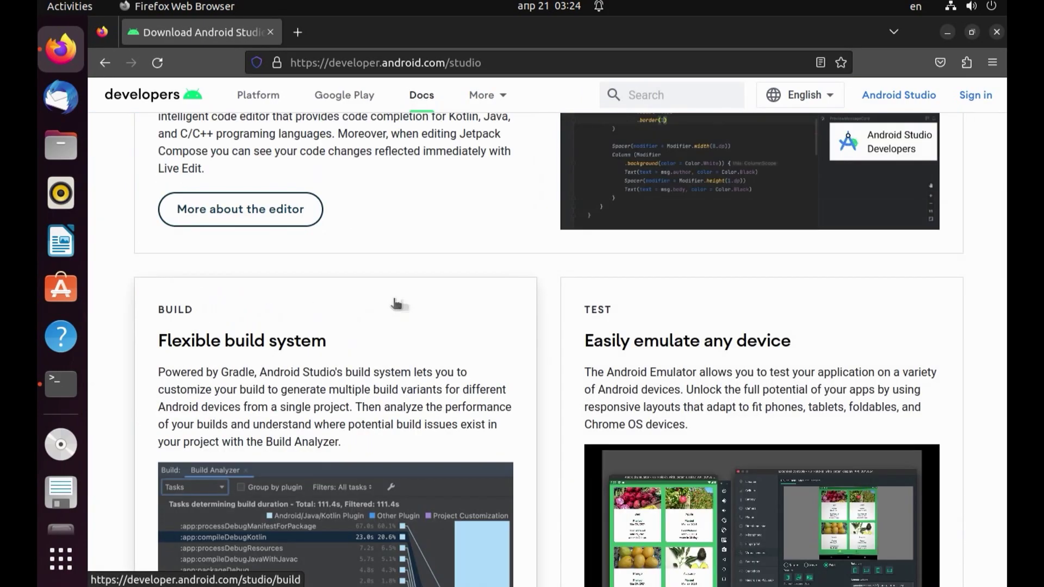
scroll(394, 303, "down", 15)
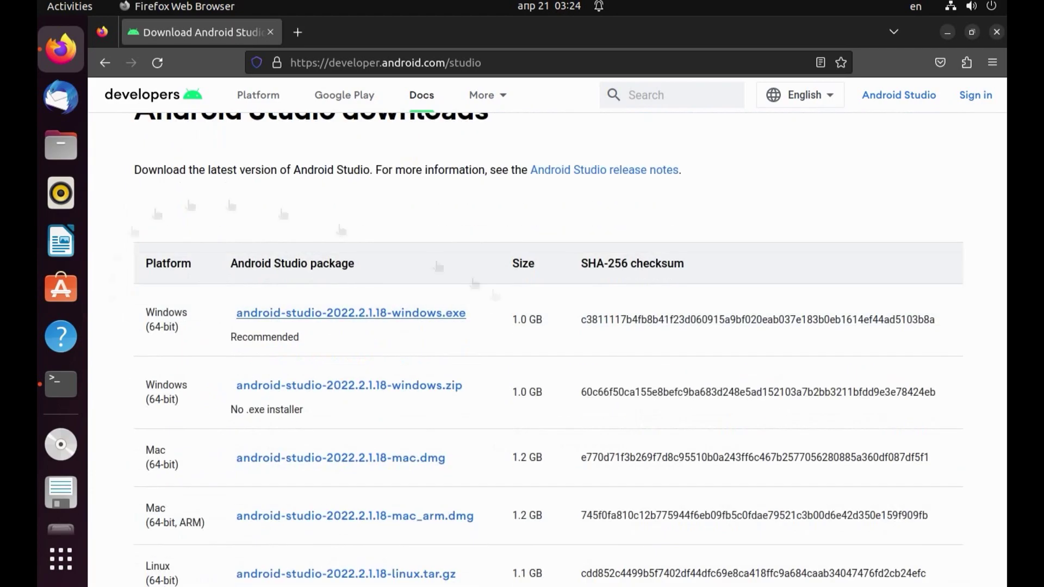
left_click(403, 409)
scroll(578, 349, "down", 20)
left_click(215, 443)
left_click(641, 490)
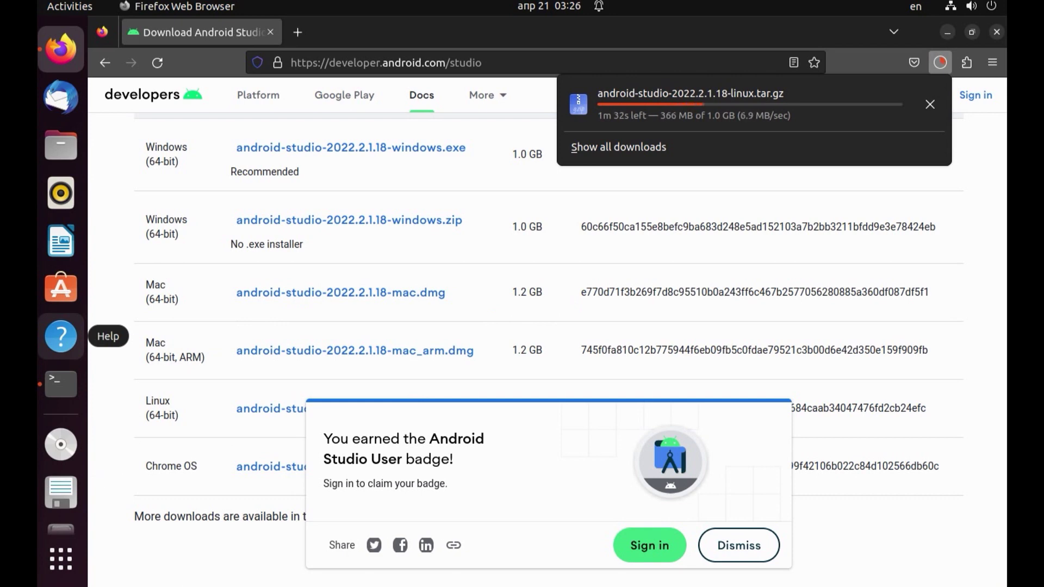
Dismiss the Android Studio User badge prompt and show the downloaded android-studio-2022.2.1.18-linux.tar.gz in its Downloads folder
left_click(744, 546)
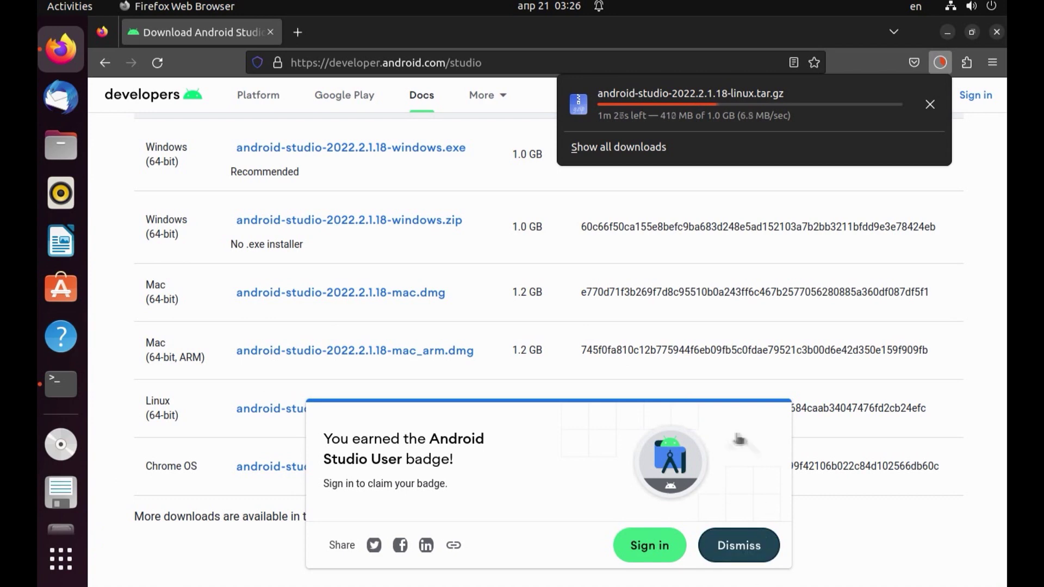
left_click(942, 63)
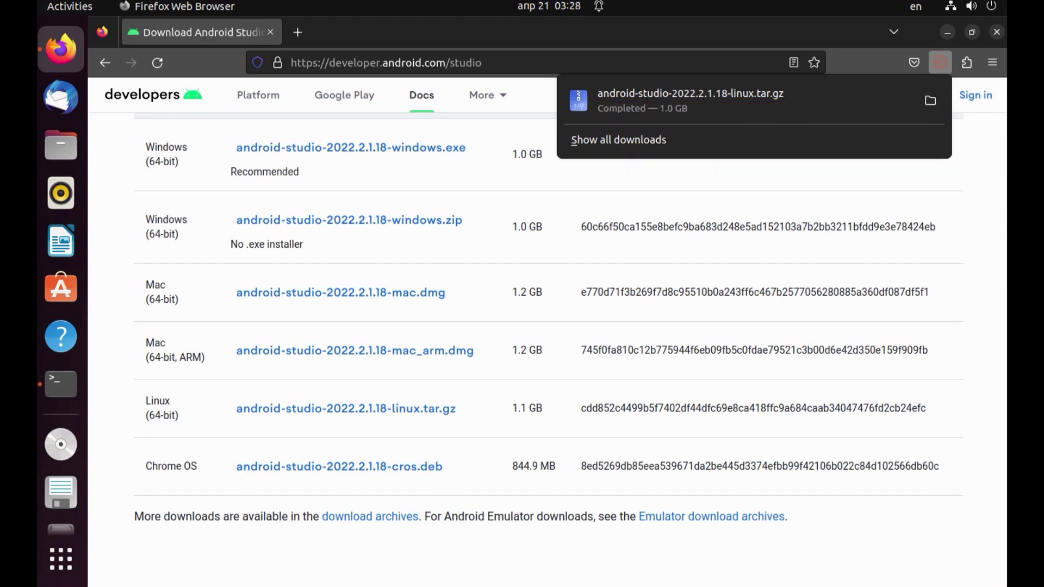
left_click(931, 101)
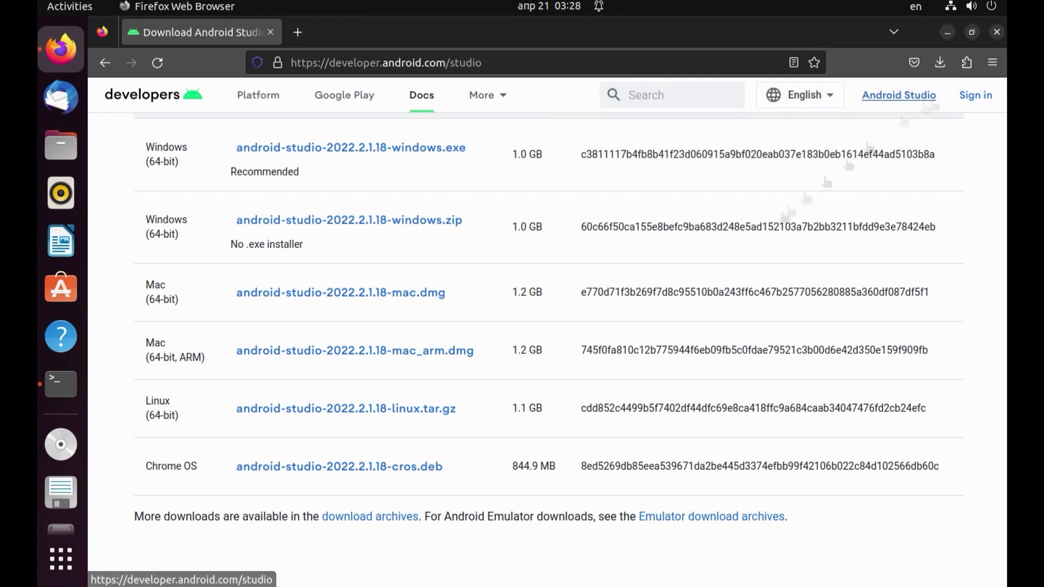
key("ctrl+alt+t")
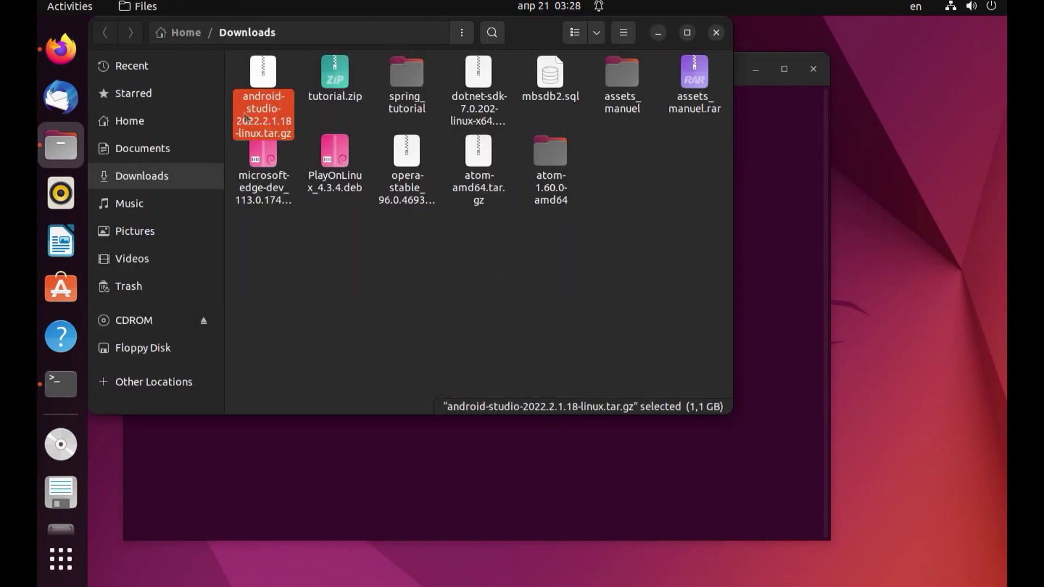
Minimize the file manager, change to the Downloads directory in the terminal and list its contents
left_click(440, 304)
left_click(661, 32)
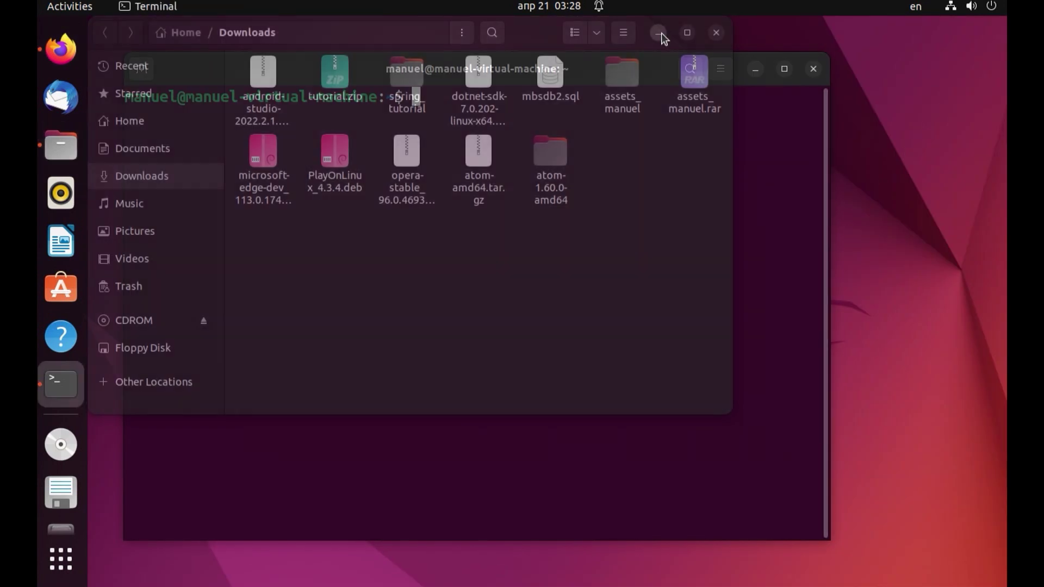
type("cd Dow")
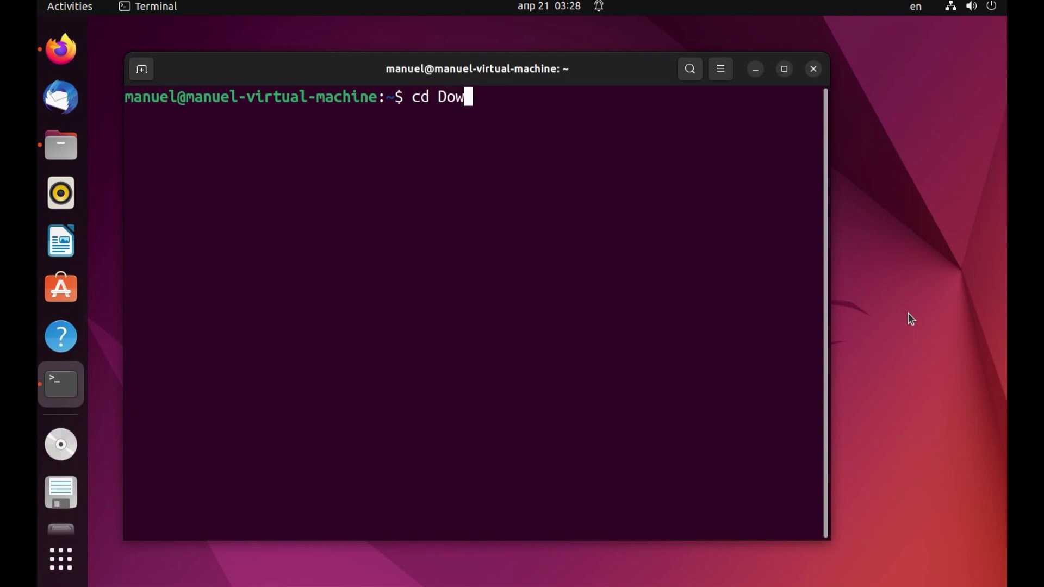
key("Tab")
key("Return")
type("ls")
key("Return")
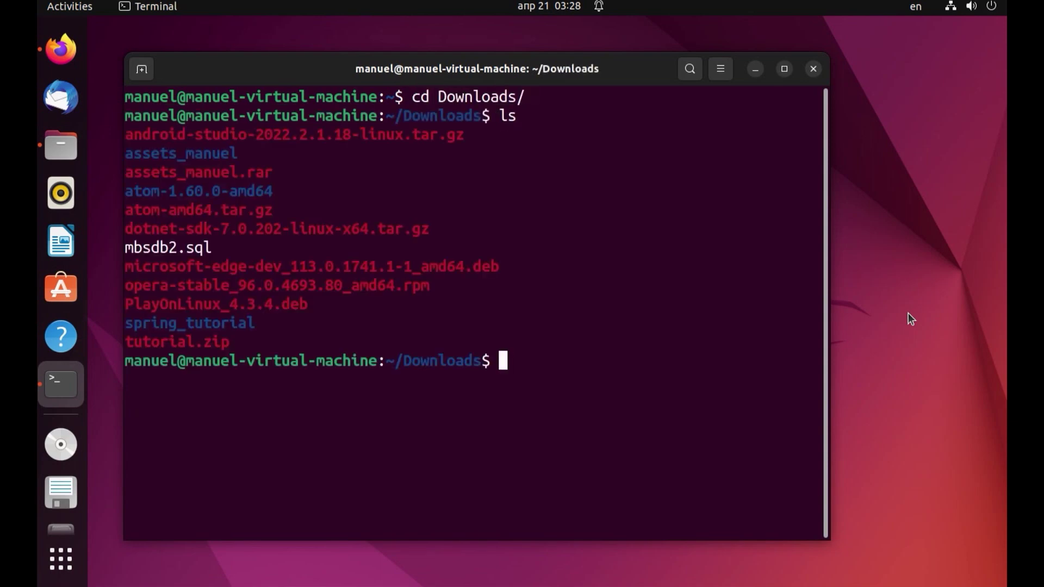
Try to extract the Android Studio archive with sudo tar -xvf android-studio-2022.2.1.18-linux.tar.gz -c /usr/local/
type("sudo tar")
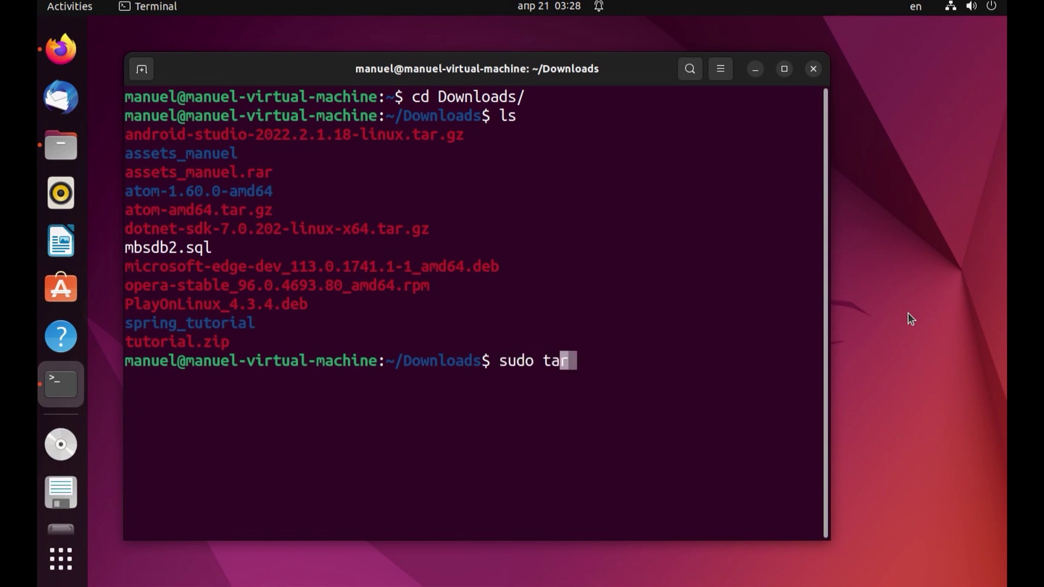
type(" -xvf andr")
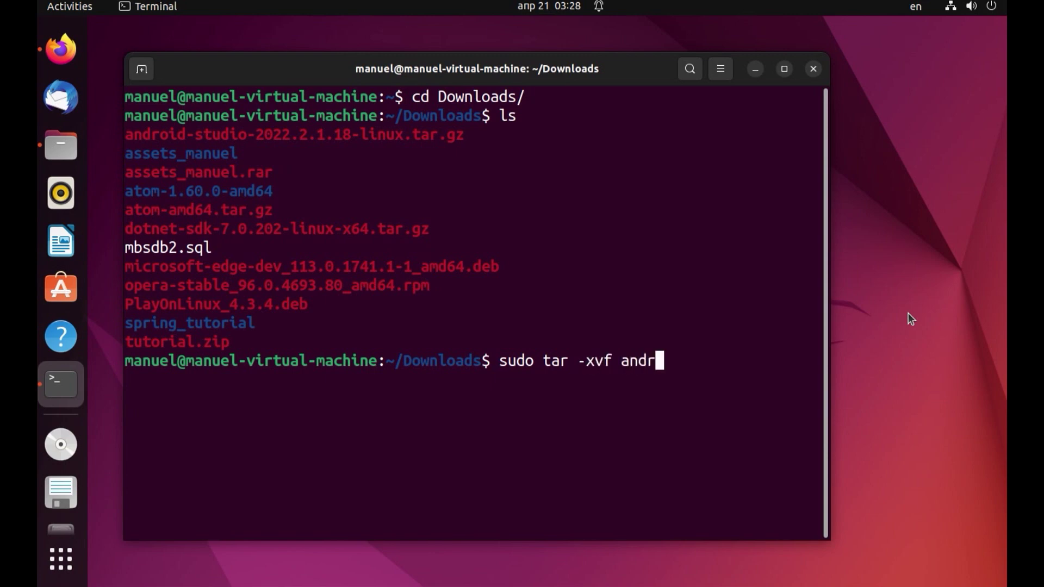
key("Tab")
type("-c /usr/local/")
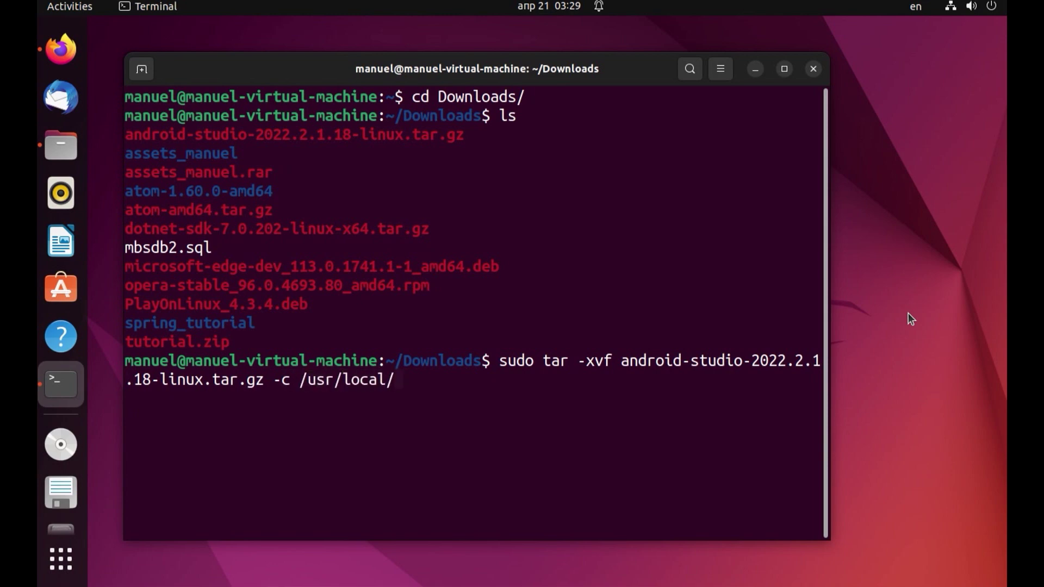
key("Return")
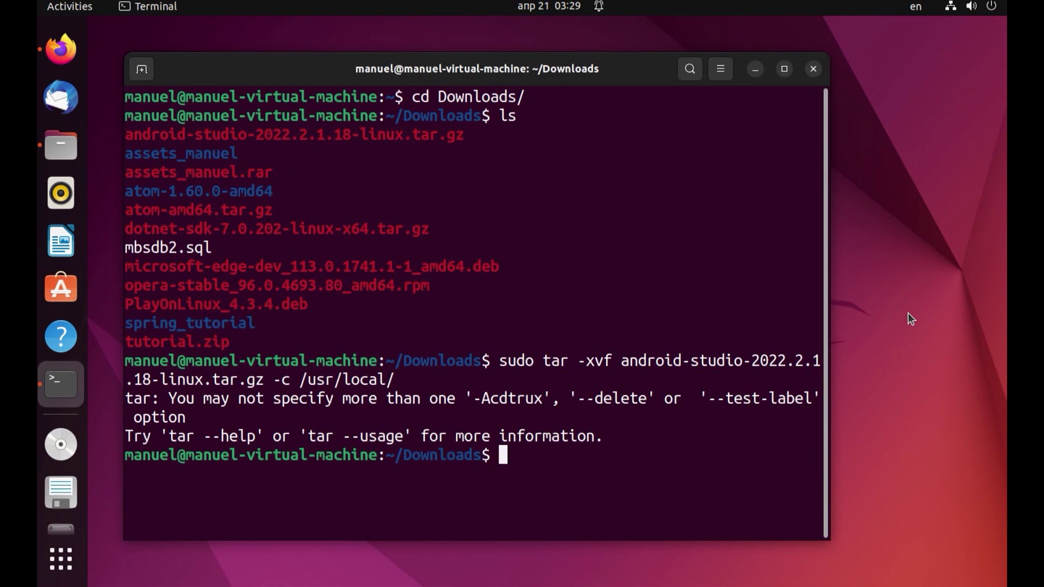
Run the archive extraction command again with the option -C instead of -c, targeting /usr/local/
key("Up")
key("Left")
key("Left")
key("Left")
key("Left")
key("Left")
key("Left")
key("Left")
key("Left")
key("Left")
key("Left")
key("Left")
key("Left")
key("Left")
key("Left")
key("Right")
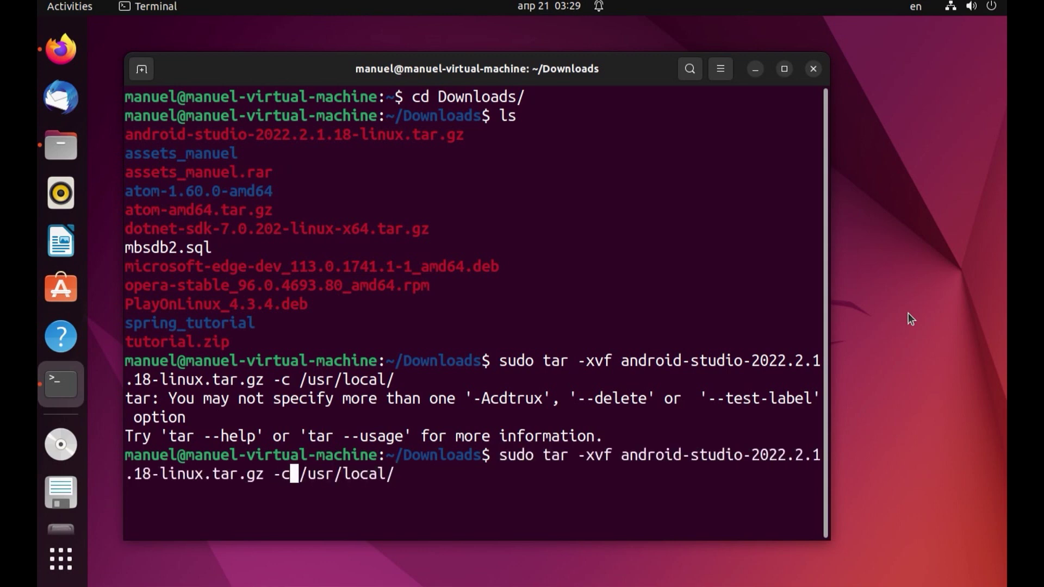
key("BackSpace")
type("C")
key("Return")
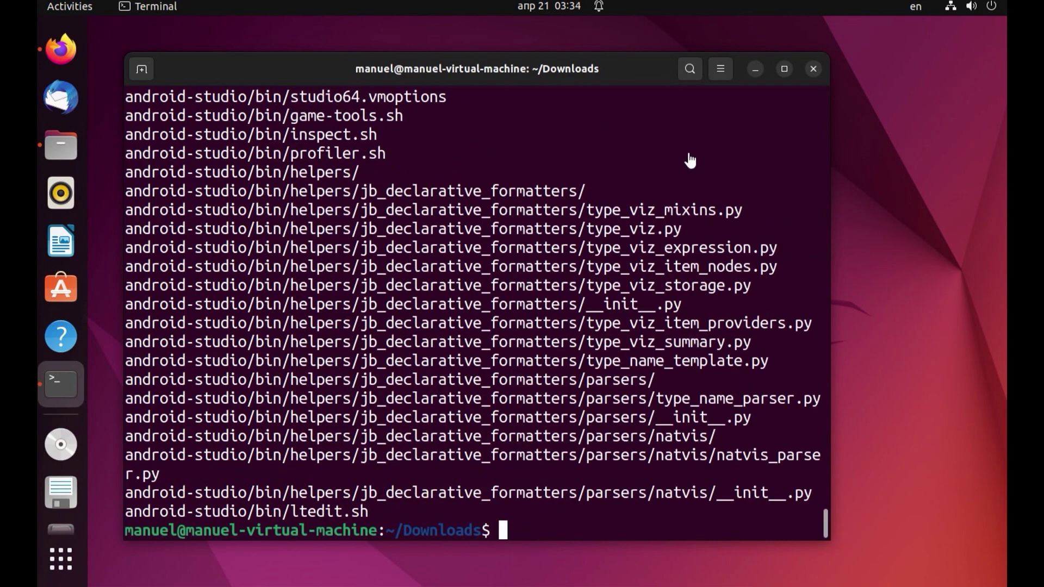
Clear the terminal and launch Android Studio with sudo sh /usr/local/android-studio/bin/studio.sh
type("clear")
key("Return")
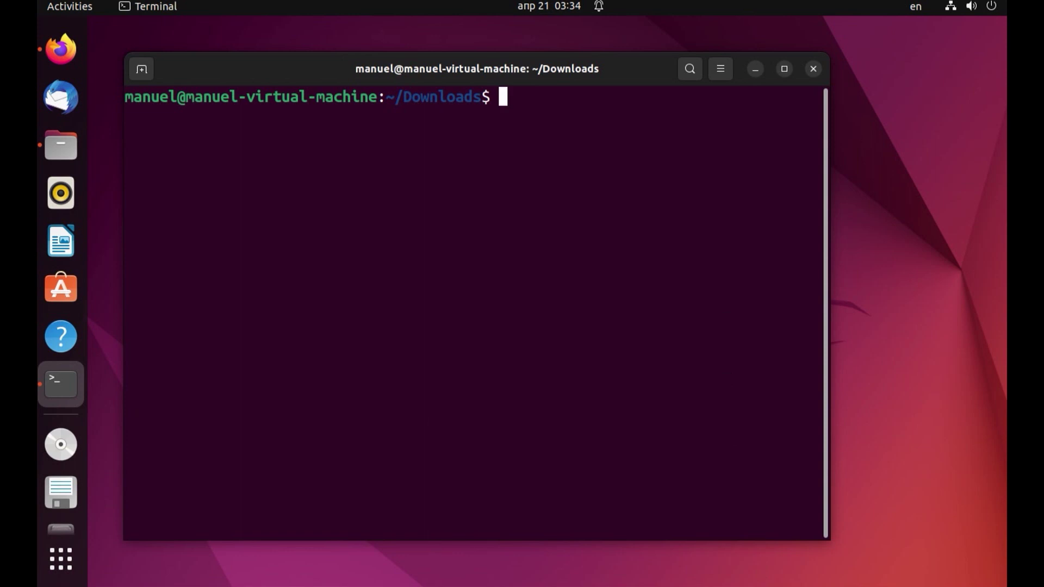
type("sudo sh *")
key("BackSpace")
type("/")
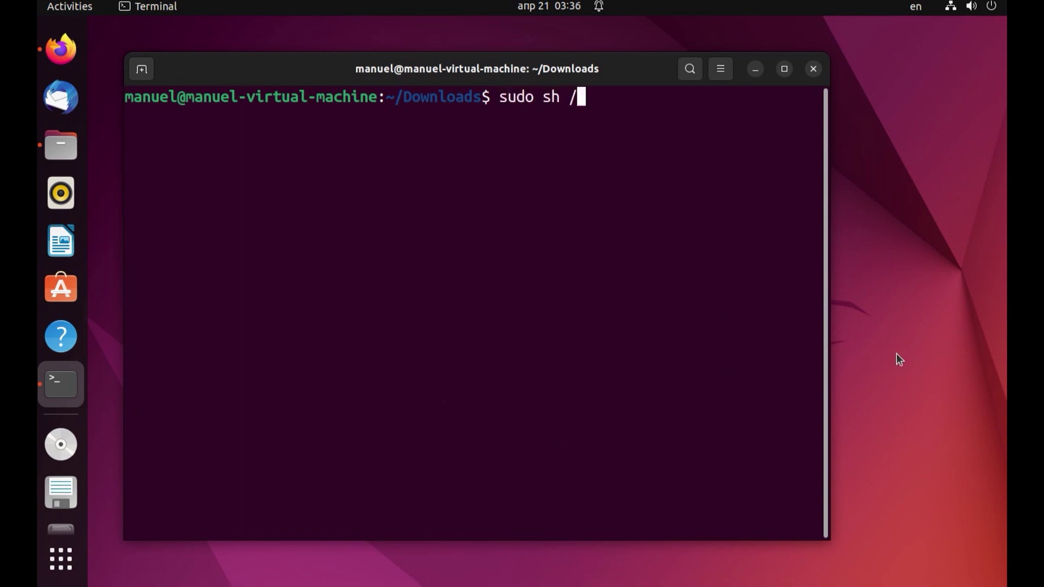
type("usr/local")
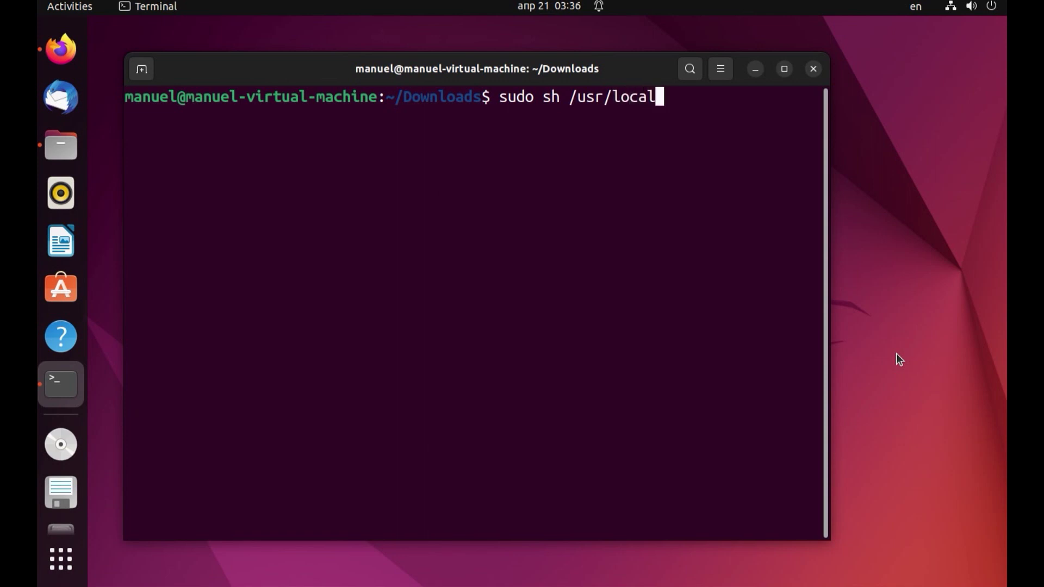
type("/android-studio/bin/studio.sh")
key("Return")
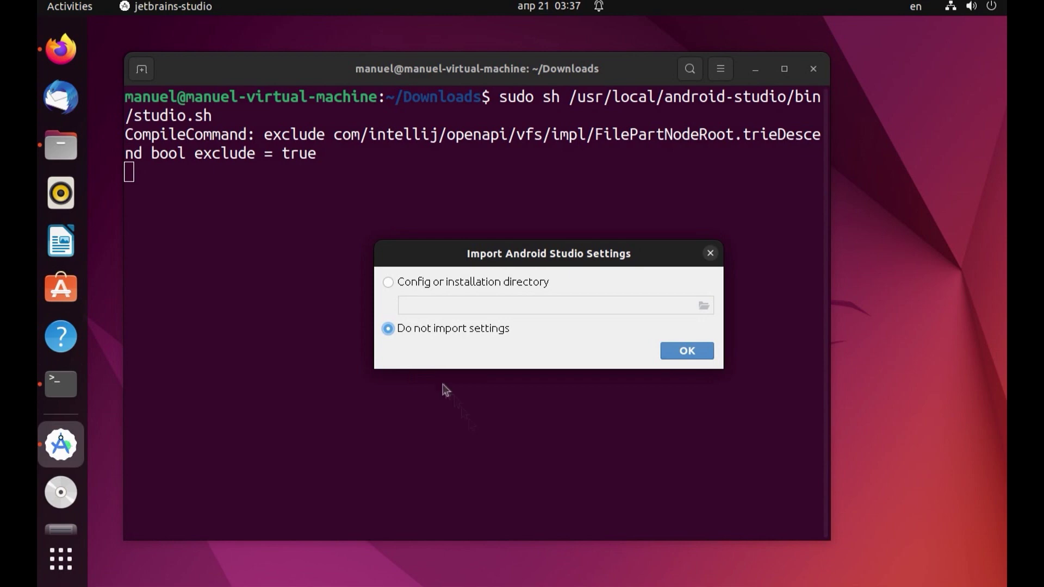
Continue without importing Android Studio settings and minimize the terminal window
left_click(687, 353)
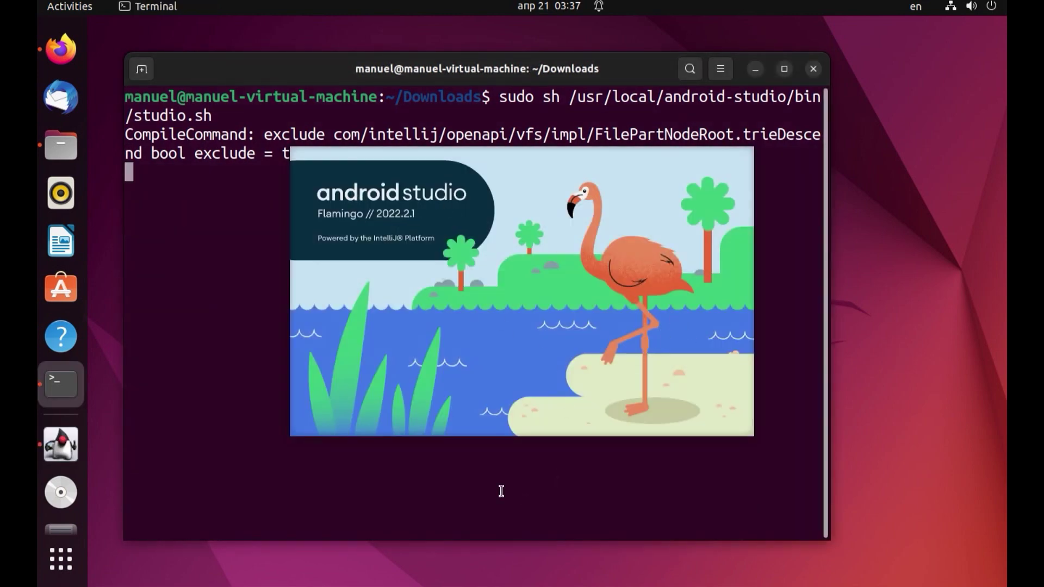
left_click(759, 72)
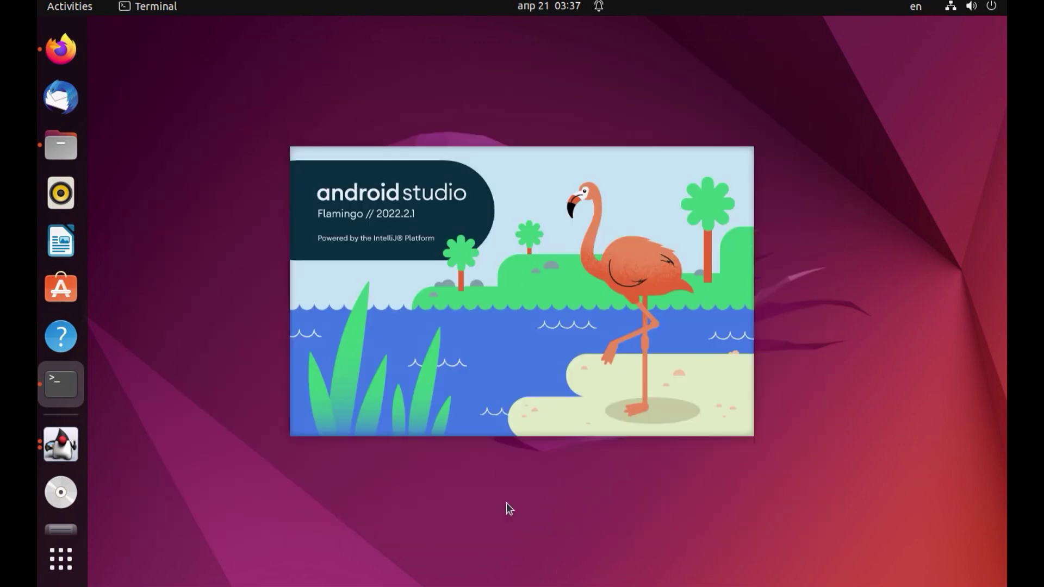
left_click(507, 414)
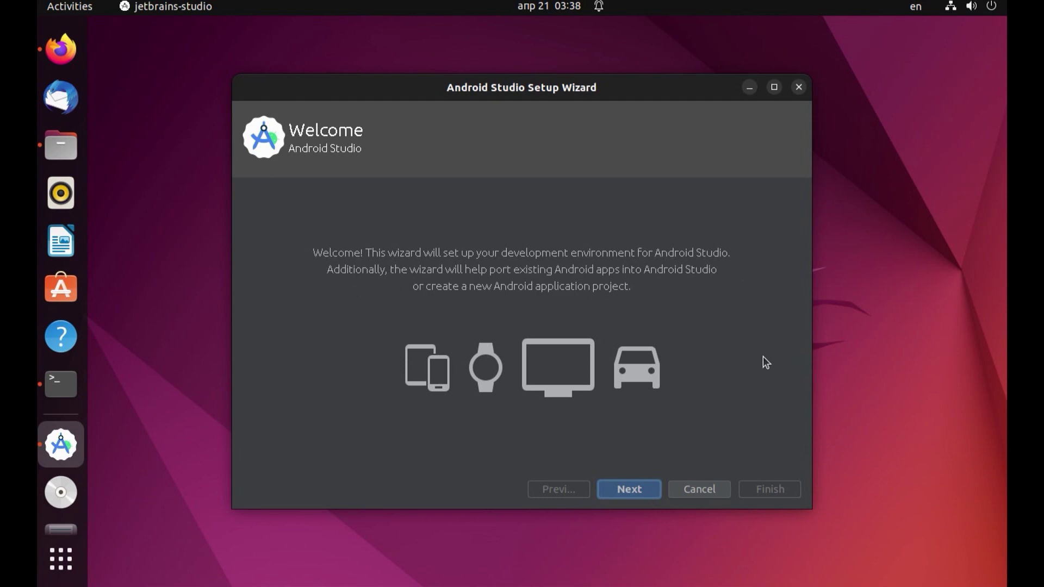
In the setup wizard, keep the Standard install type and default JDK location /usr/local/android-studio/jbr, and choose the Darcula theme
left_click(644, 492)
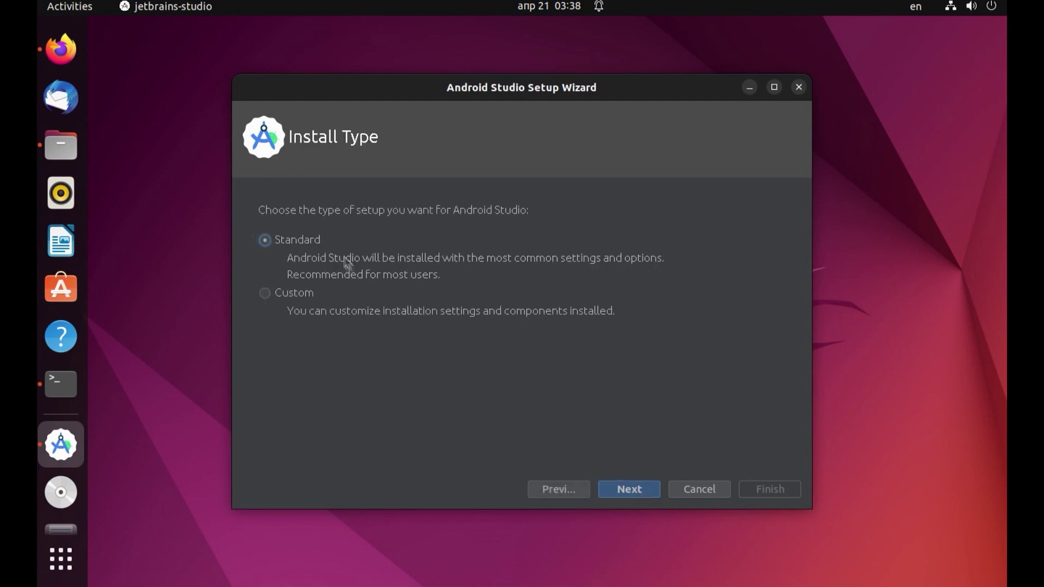
left_click(629, 490)
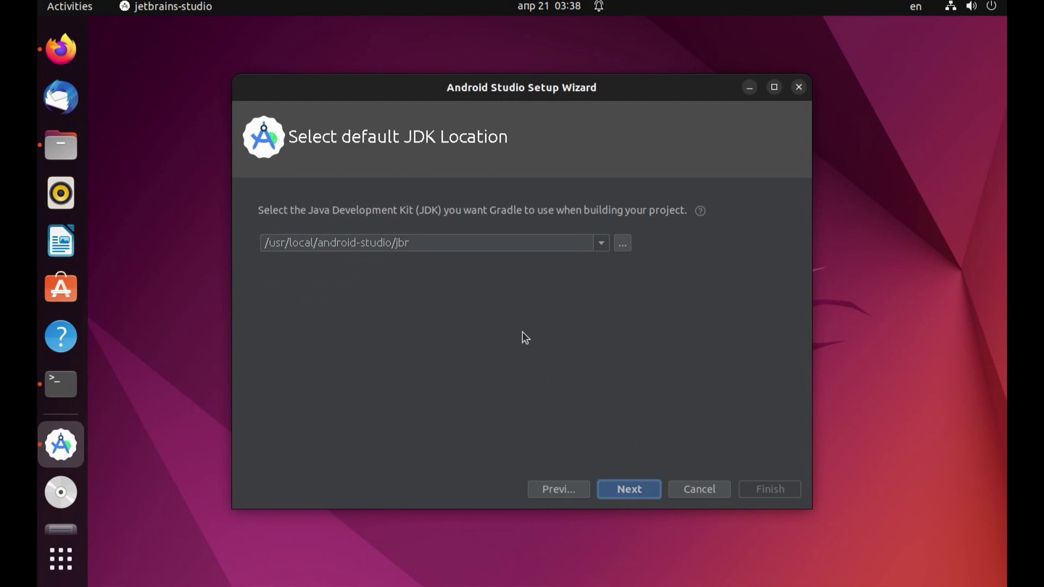
left_click(635, 491)
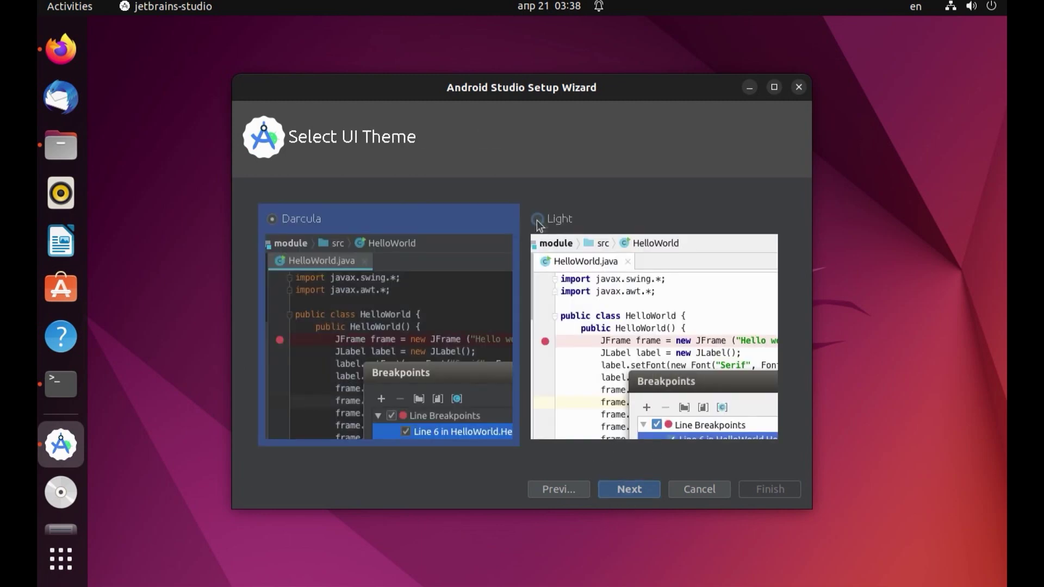
left_click(537, 221)
left_click(273, 219)
left_click(630, 490)
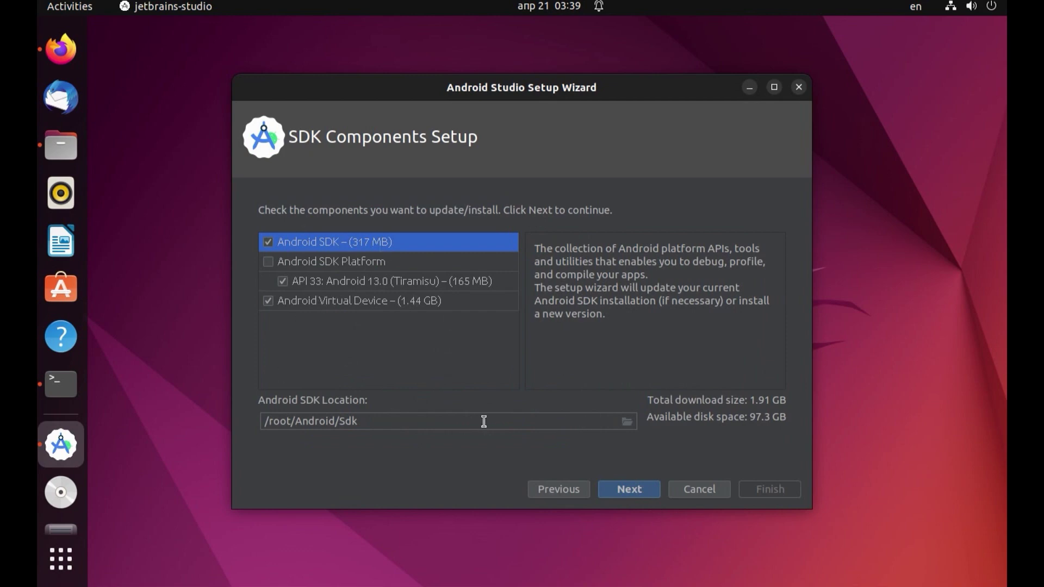
Keep the preselected SDK components and accept both android-sdk-license and android-sdk-arm-dbt-license
left_click(644, 491)
left_click(643, 492)
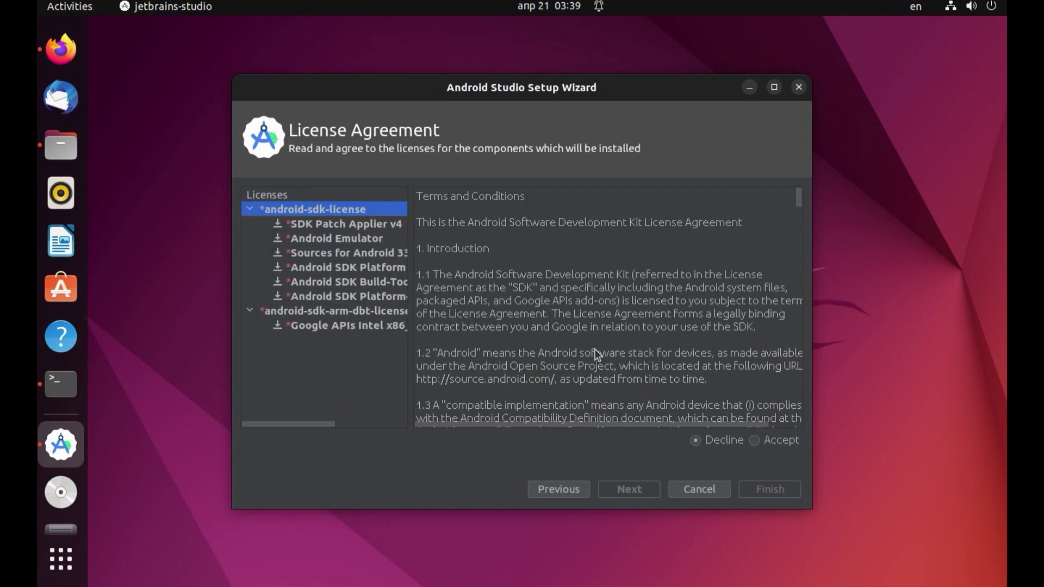
left_click(755, 441)
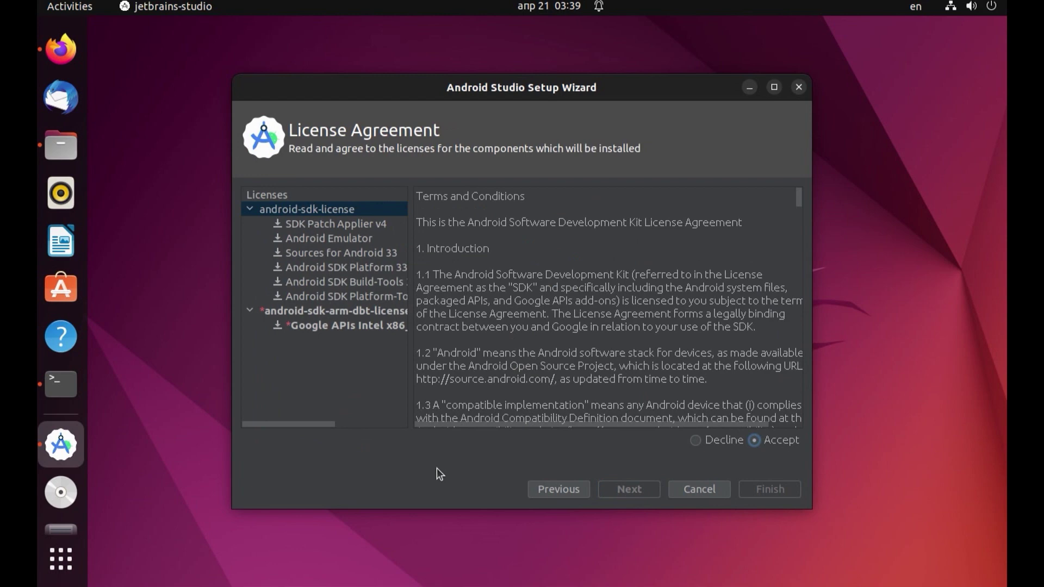
left_click(314, 313)
left_click(757, 441)
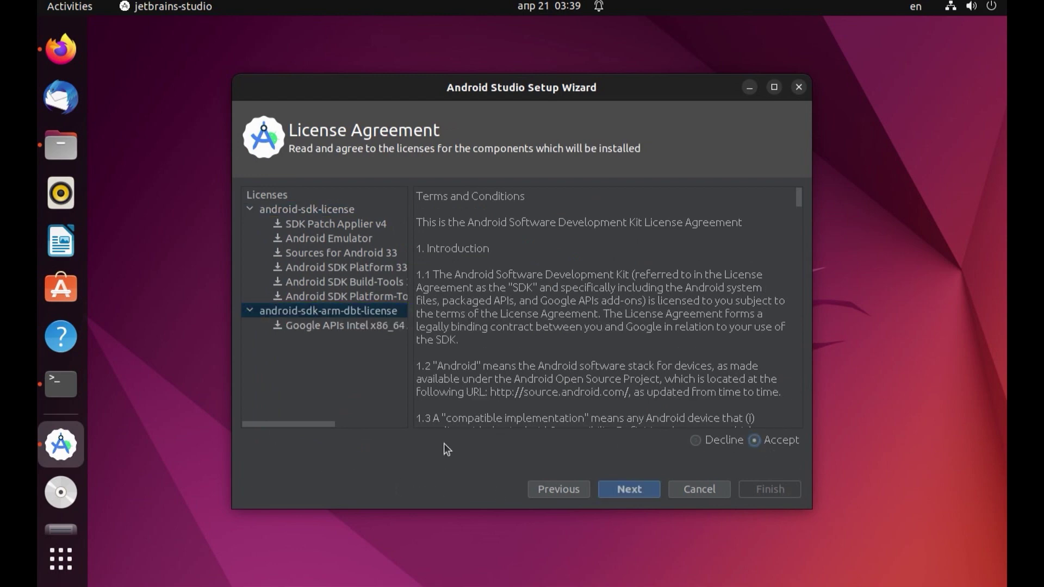
left_click(630, 490)
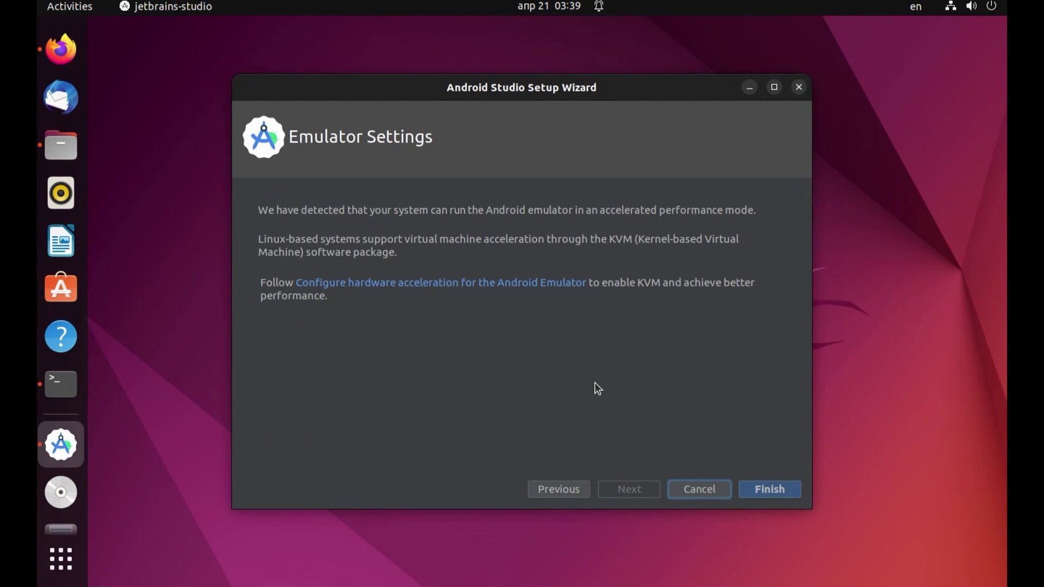
Start downloading the SDK components with the details shown, and finish the setup wizard once the installation completes
left_click(786, 496)
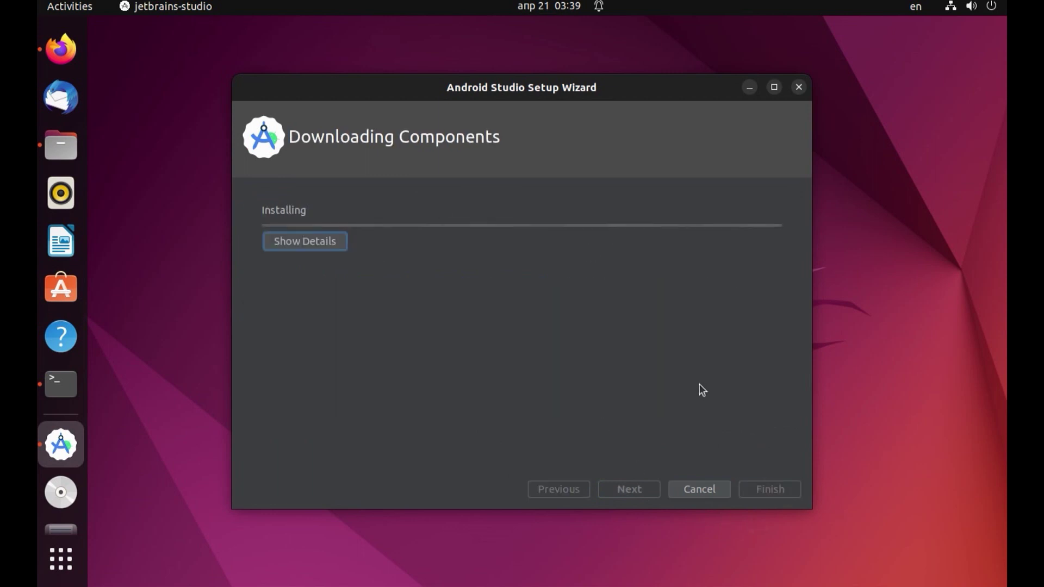
left_click(321, 262)
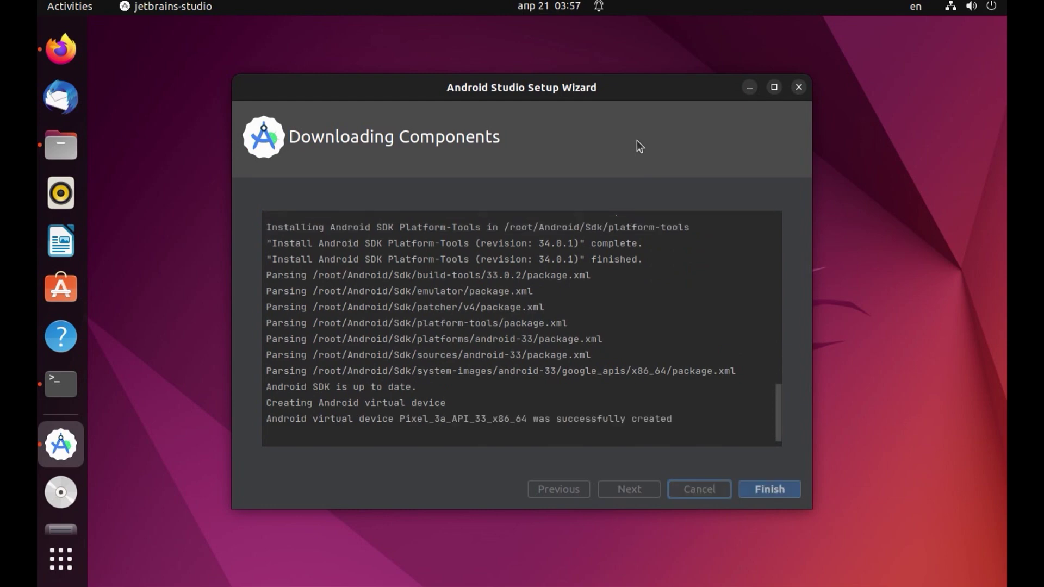
left_click(782, 493)
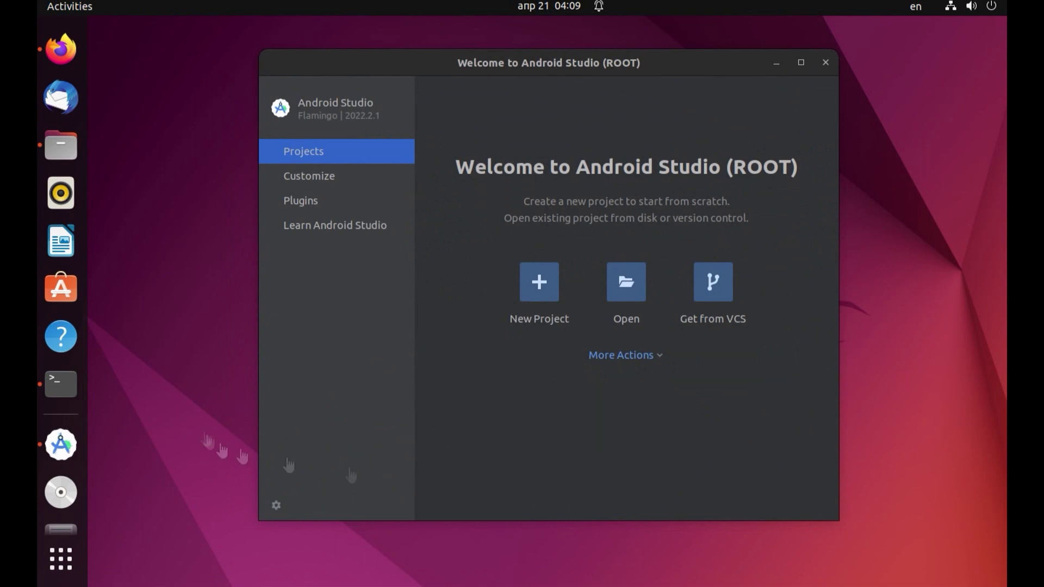
Start a new project, browse the template categories and choose the Basic Views Activity template for Phone and Tablet
left_click(550, 283)
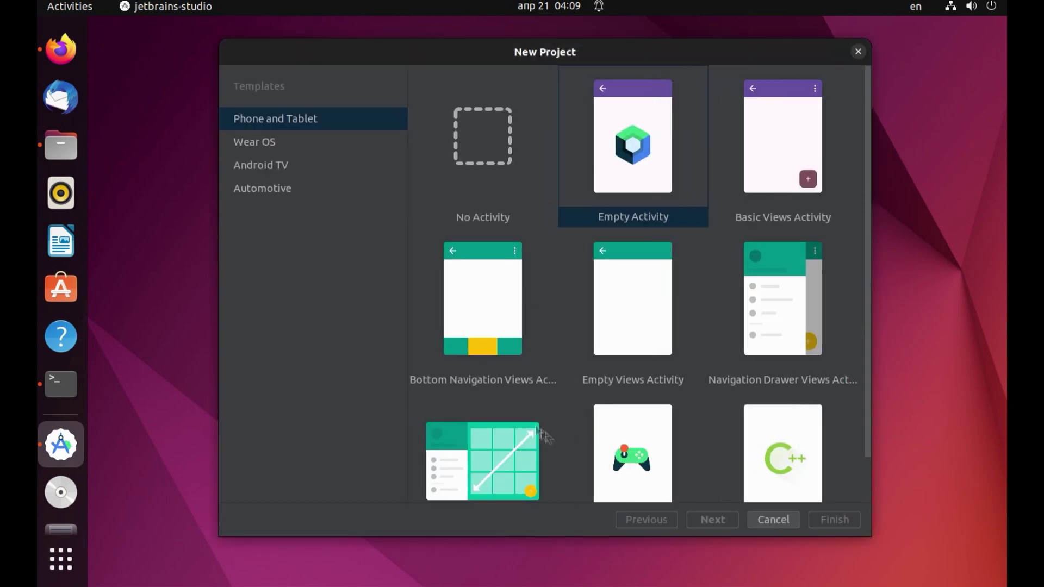
left_click(249, 144)
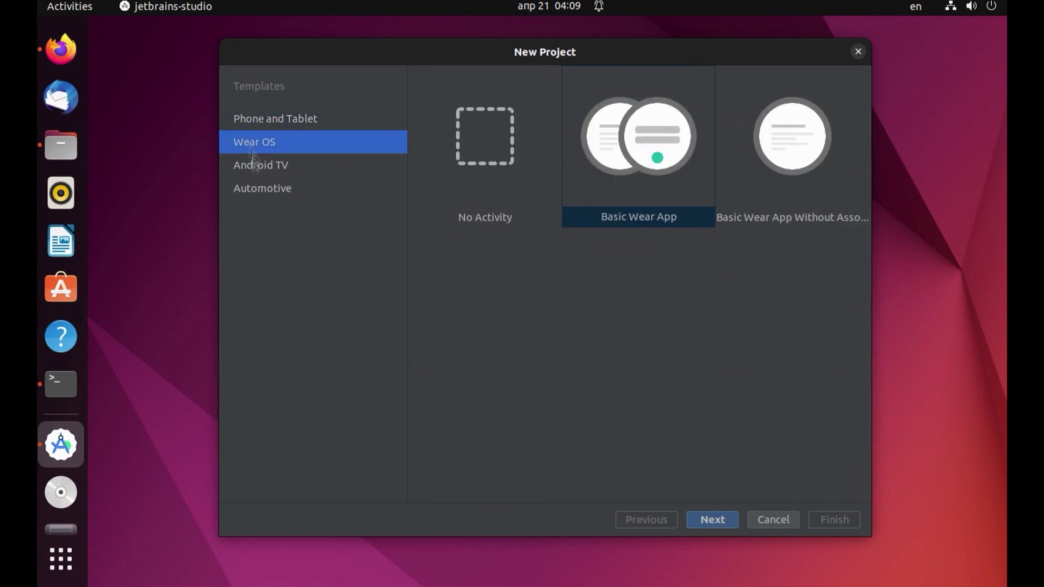
left_click(254, 165)
left_click(268, 188)
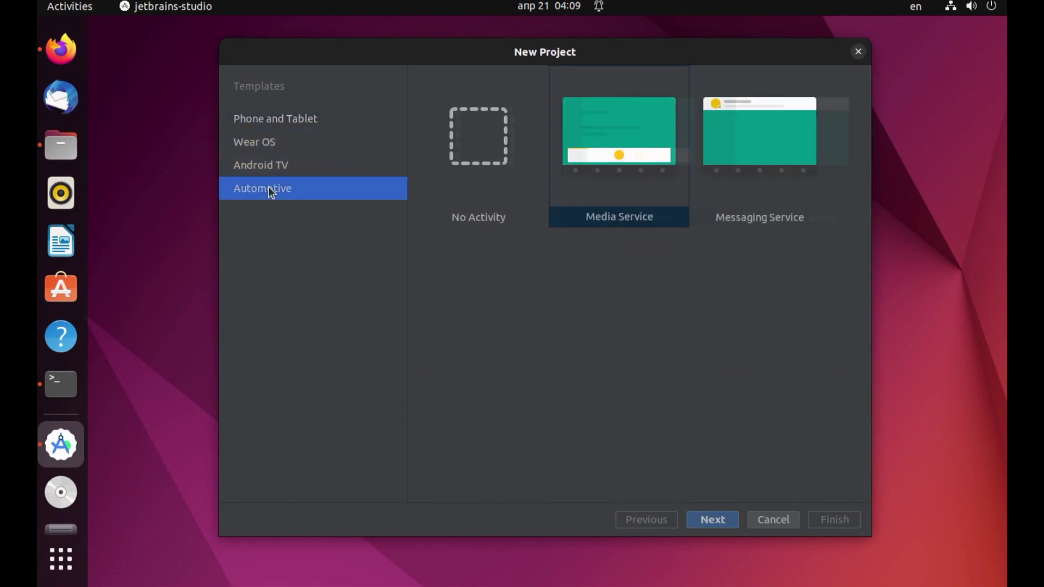
left_click(280, 120)
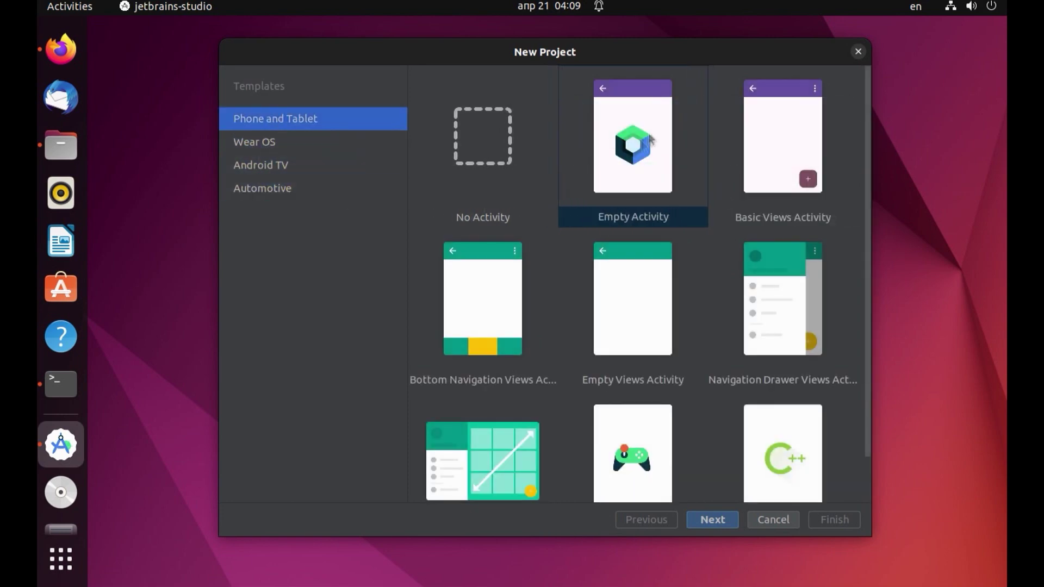
left_click(791, 144)
left_click(725, 521)
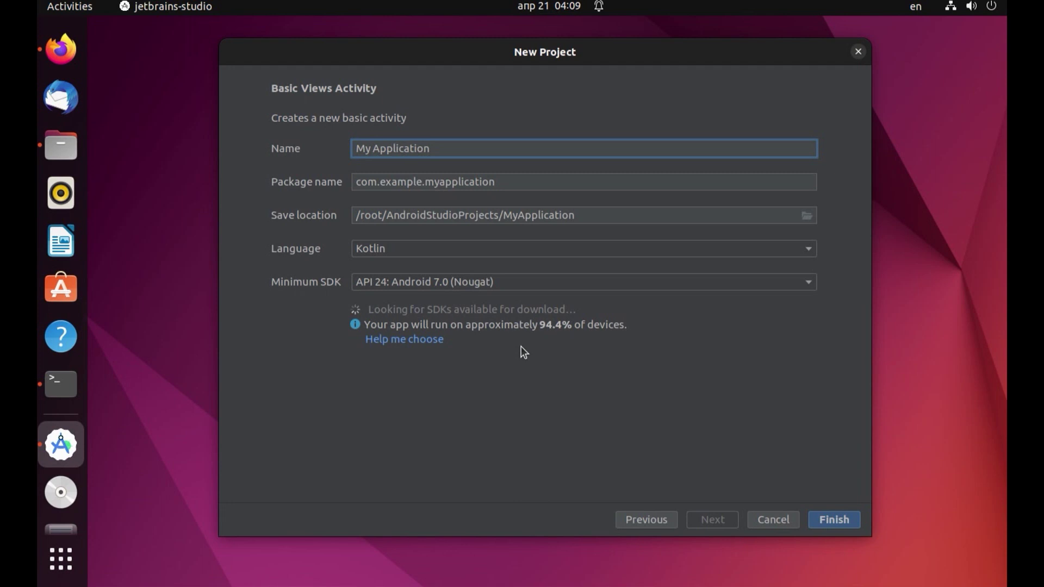
Name the new project My First Android Application
type("First")
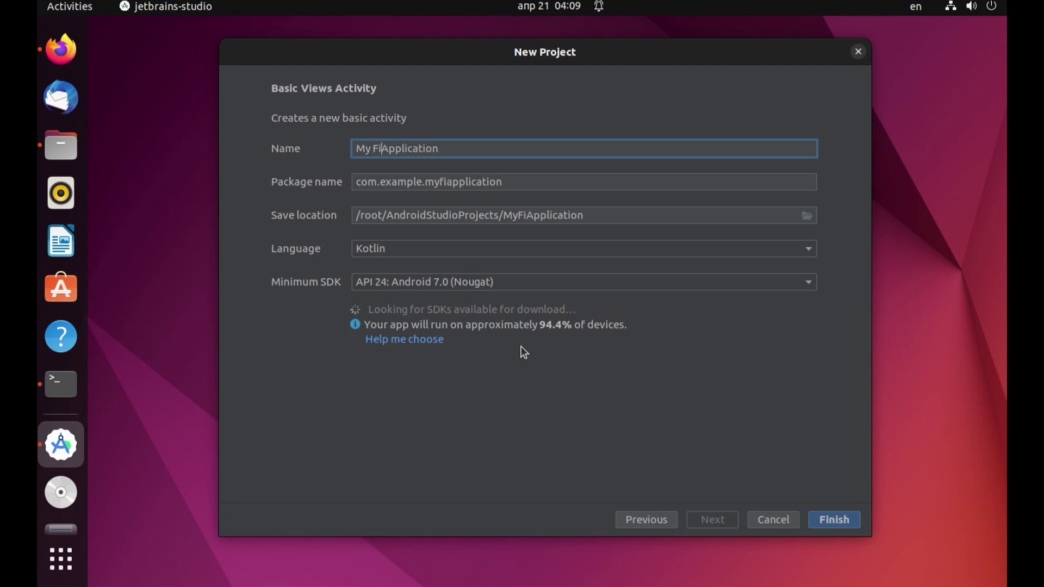
type(" Andr")
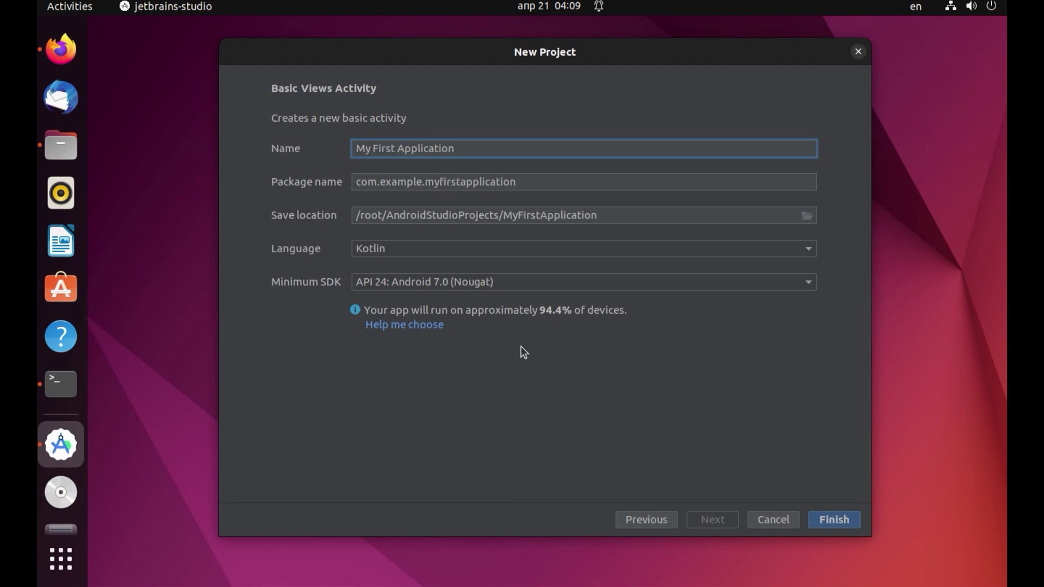
type("oid")
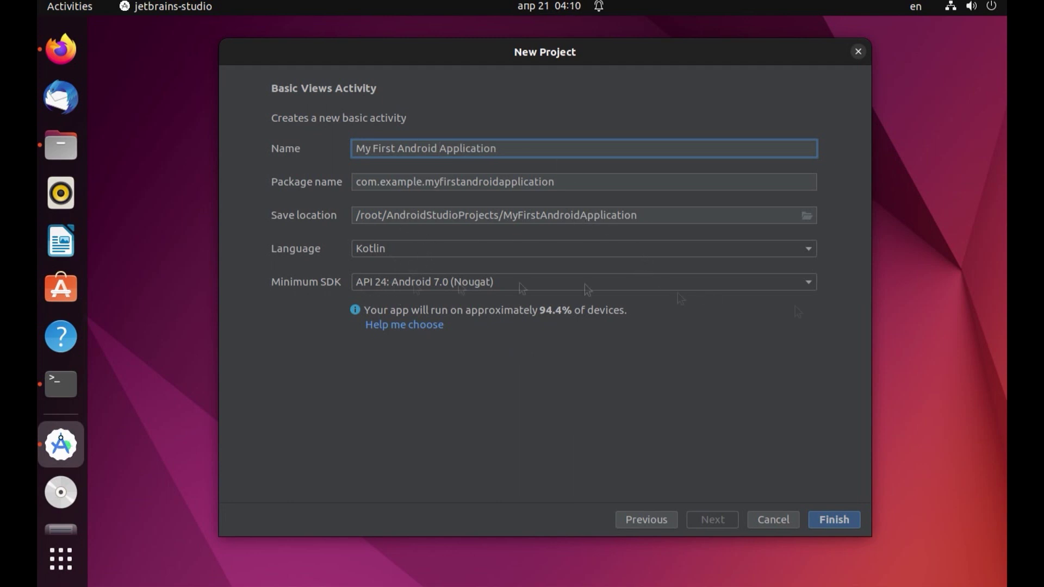
Try API 23: Android 6.0 (Marshmallow) as the project's minimum SDK, and return it to API 24: Android 7.0 (Nougat)
left_click(811, 286)
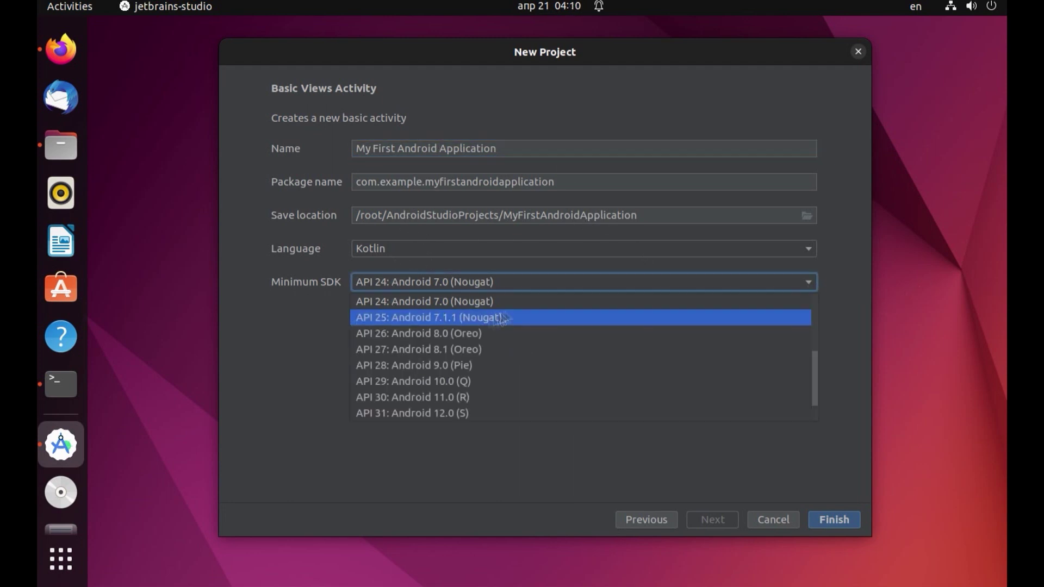
scroll(377, 311, "up", 3)
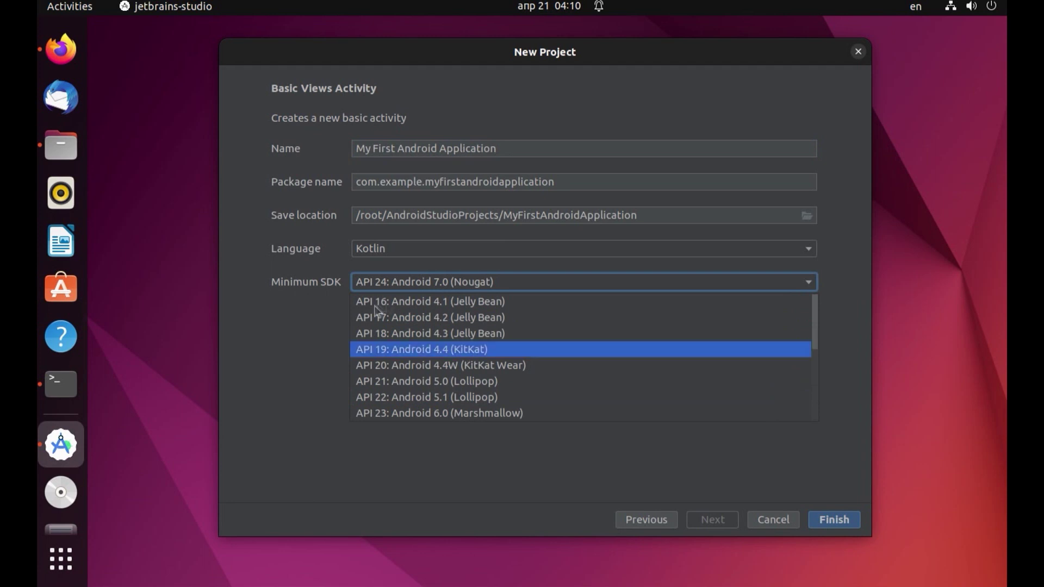
left_click(446, 413)
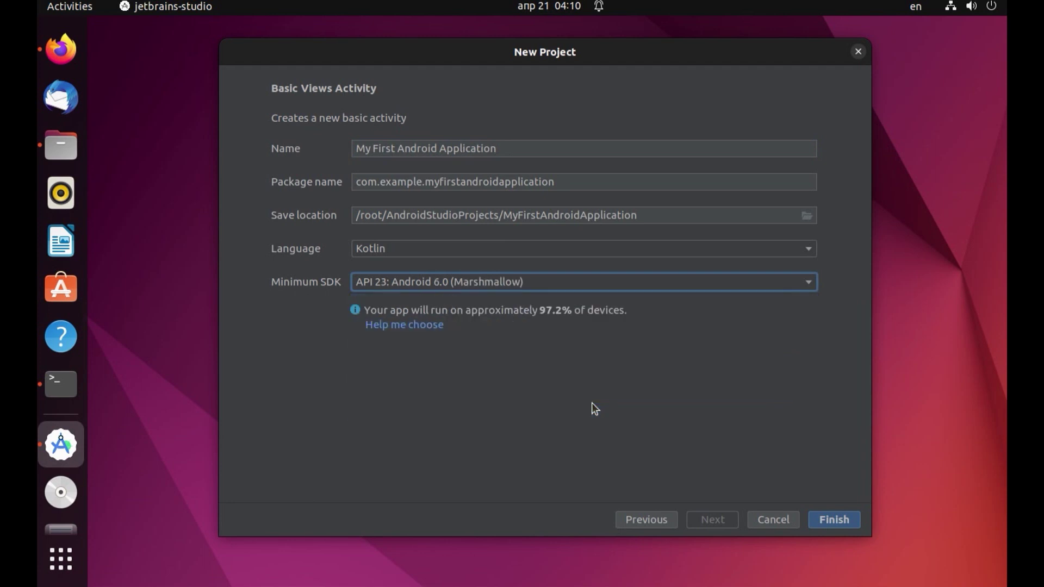
left_click(810, 284)
scroll(552, 331, "down", 2)
left_click(578, 334)
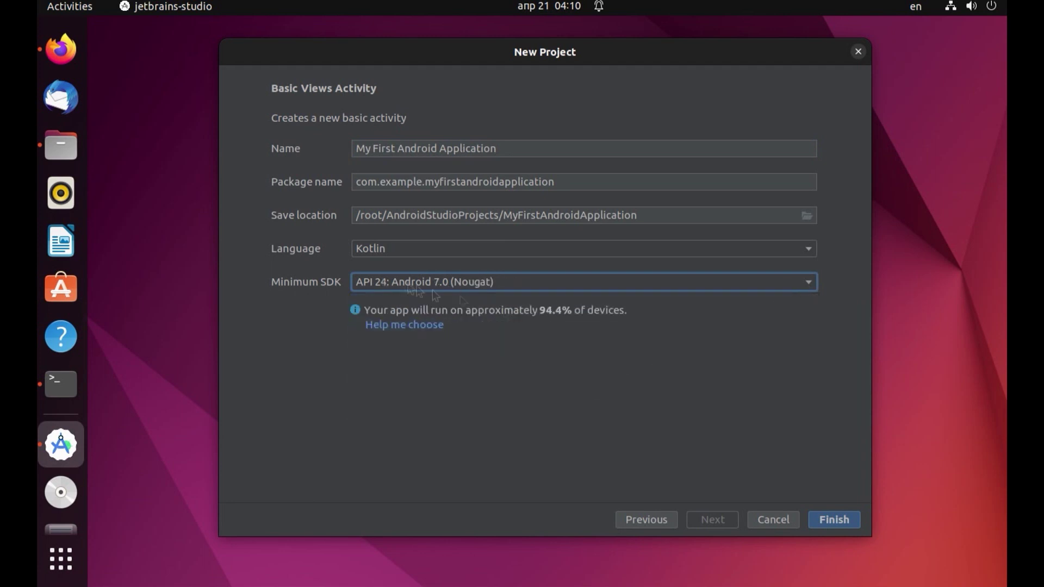
Try API 30: Android 11.0 (R) as the project's minimum SDK, and restore API 24: Android 7.0 (Nougat)
left_click(757, 283)
scroll(619, 363, "down", 1)
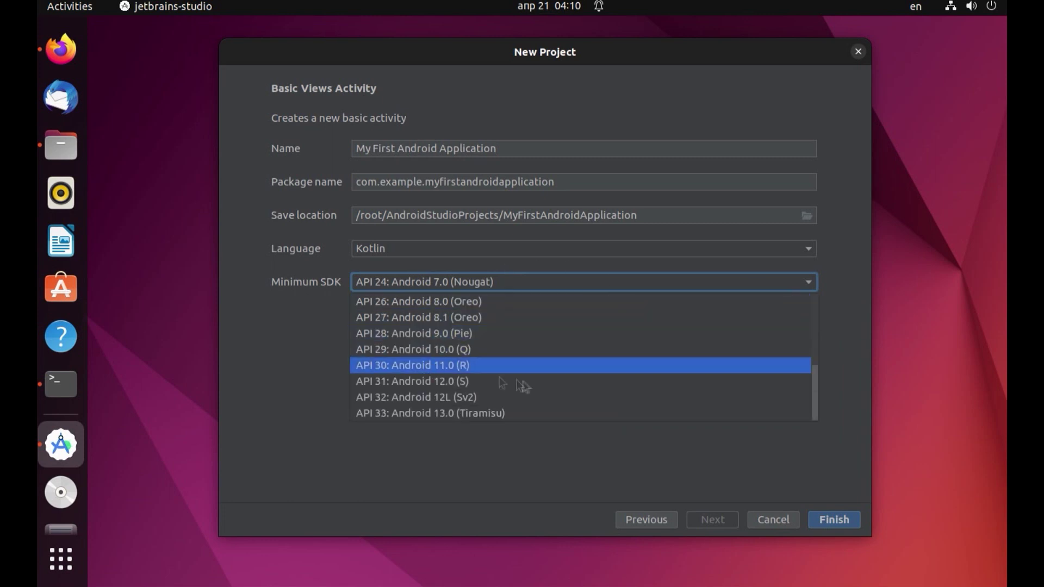
left_click(514, 366)
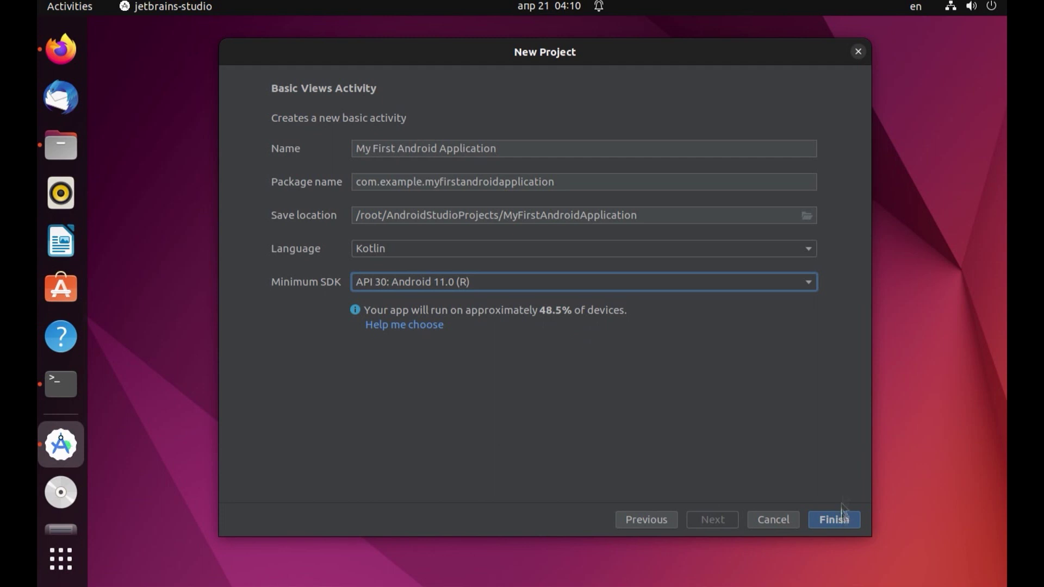
left_click(794, 284)
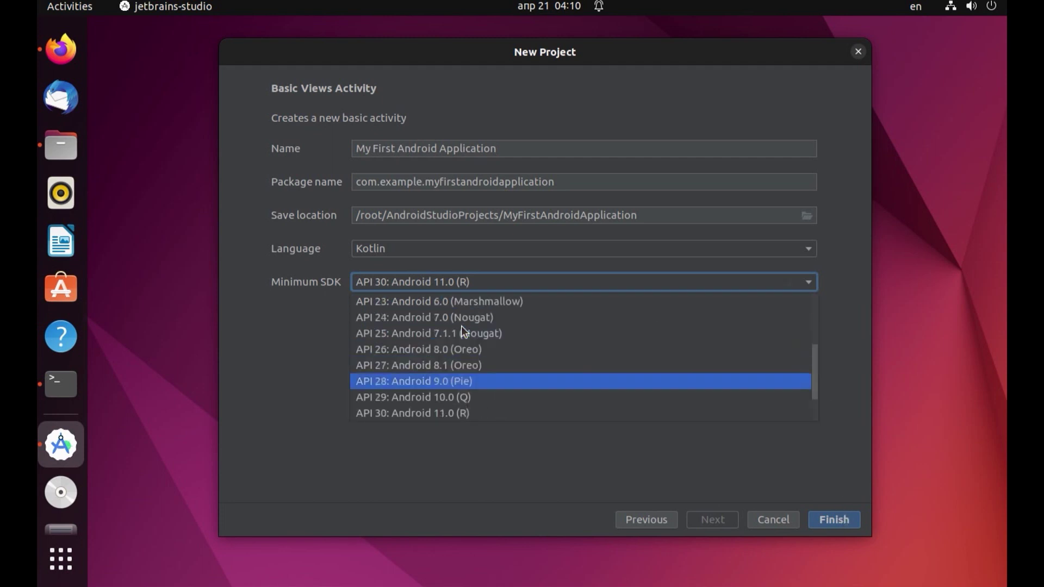
left_click(426, 317)
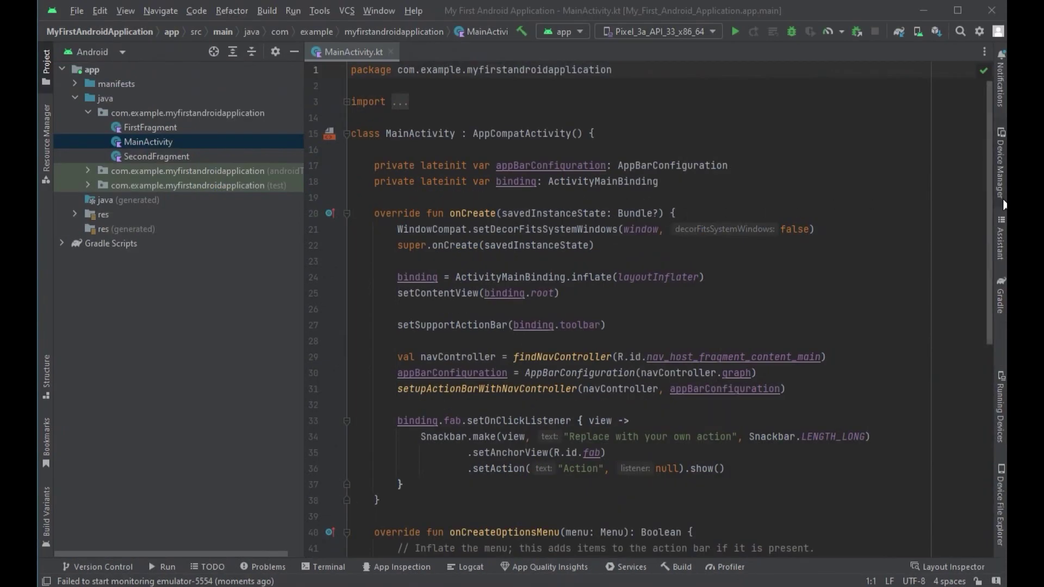
Launch the Pixel_3a_API_33_x86_64 virtual device and hide the Device Manager
left_click(1001, 169)
left_click(732, 148)
left_click(736, 172)
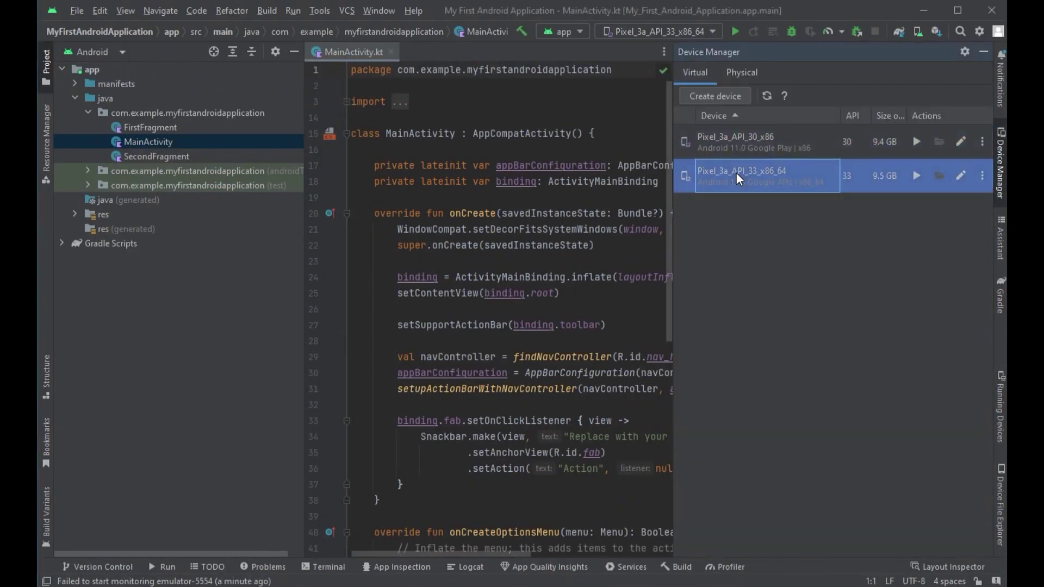
left_click(917, 175)
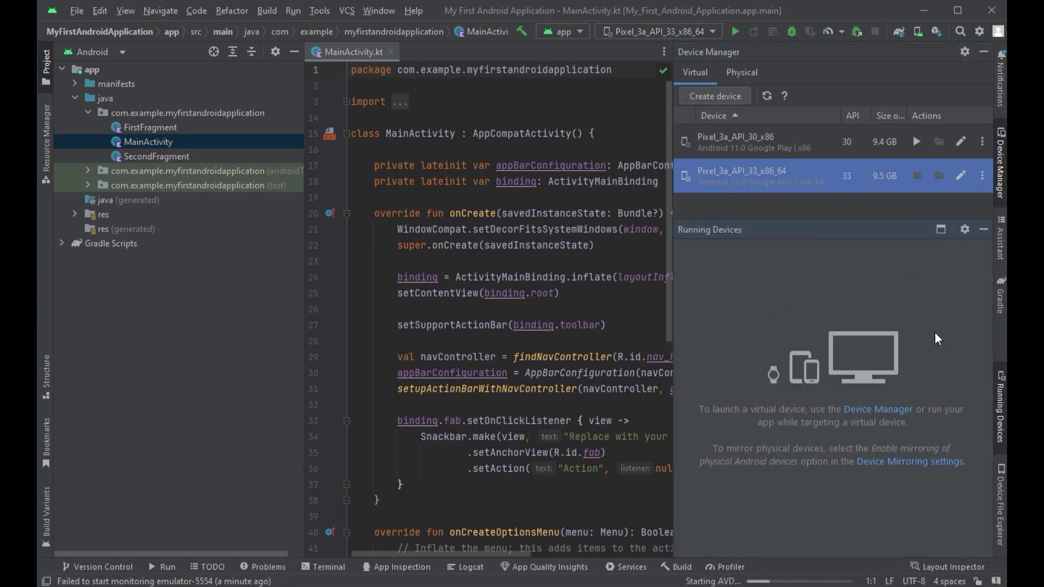
left_click(1002, 185)
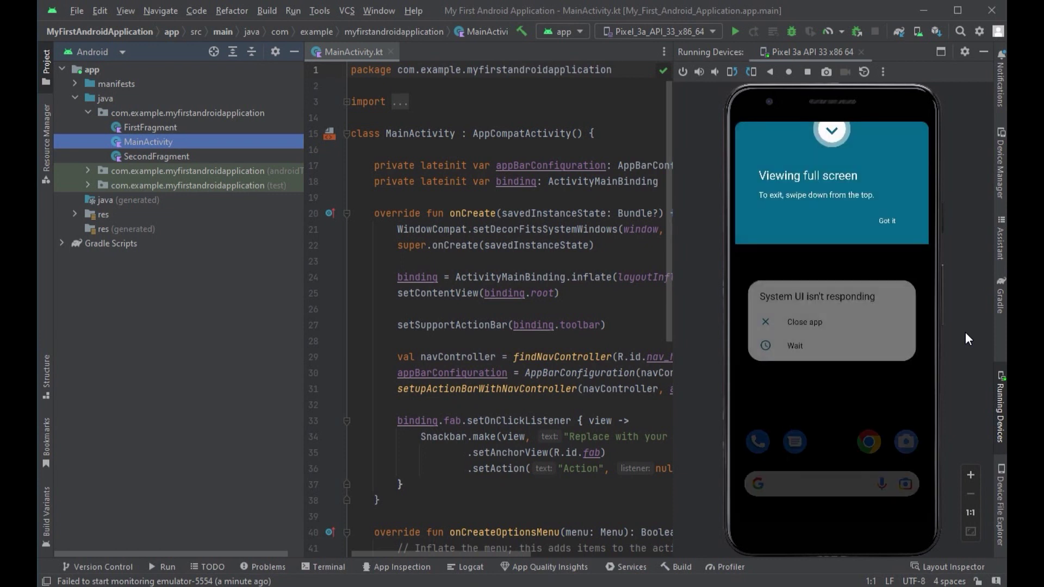
Run the app on the Pixel 3a emulator, hide the run output and choose to wait for the unresponsive System UI
left_click(736, 31)
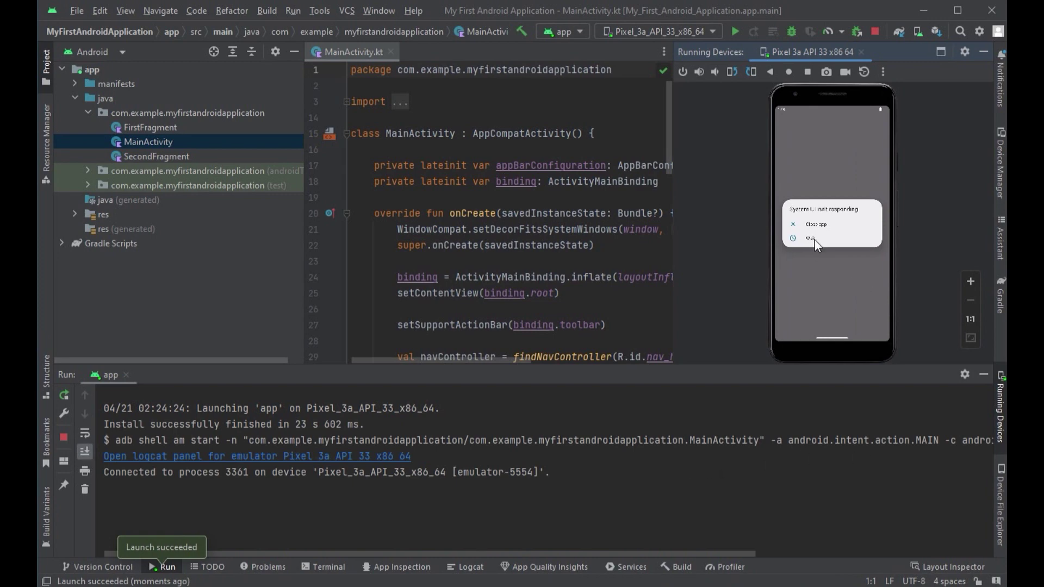
left_click(984, 375)
left_click(793, 347)
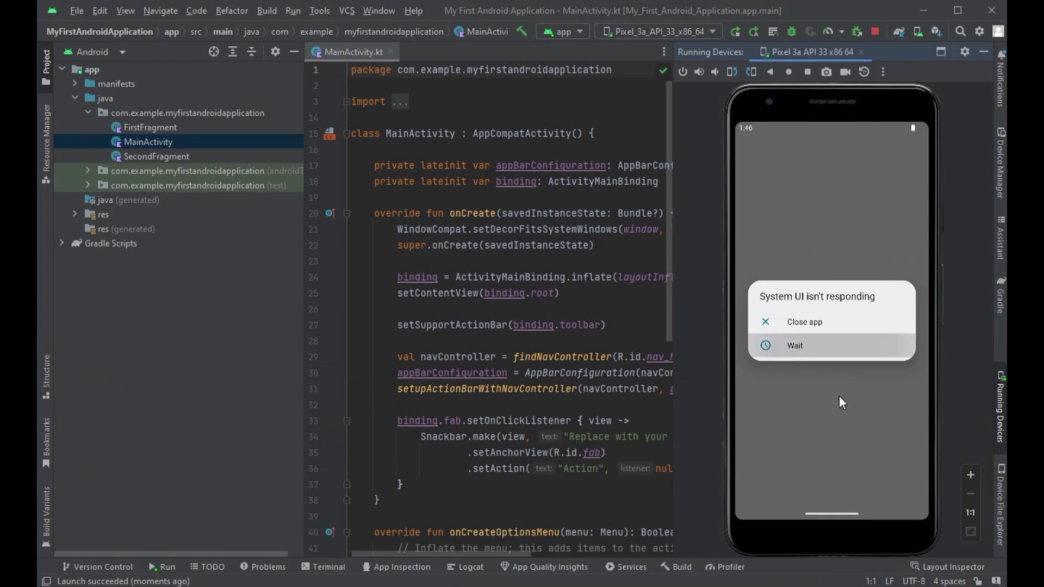
left_click(793, 347)
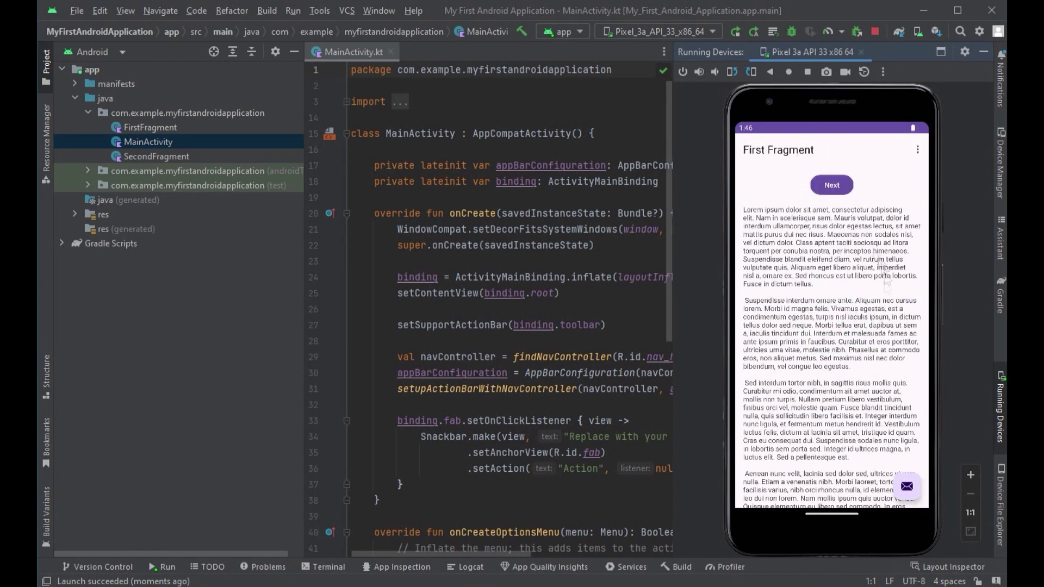
Test the app by going to its second fragment and back, waiting for System UI when asked, and leave for the device's home screen
left_click(838, 188)
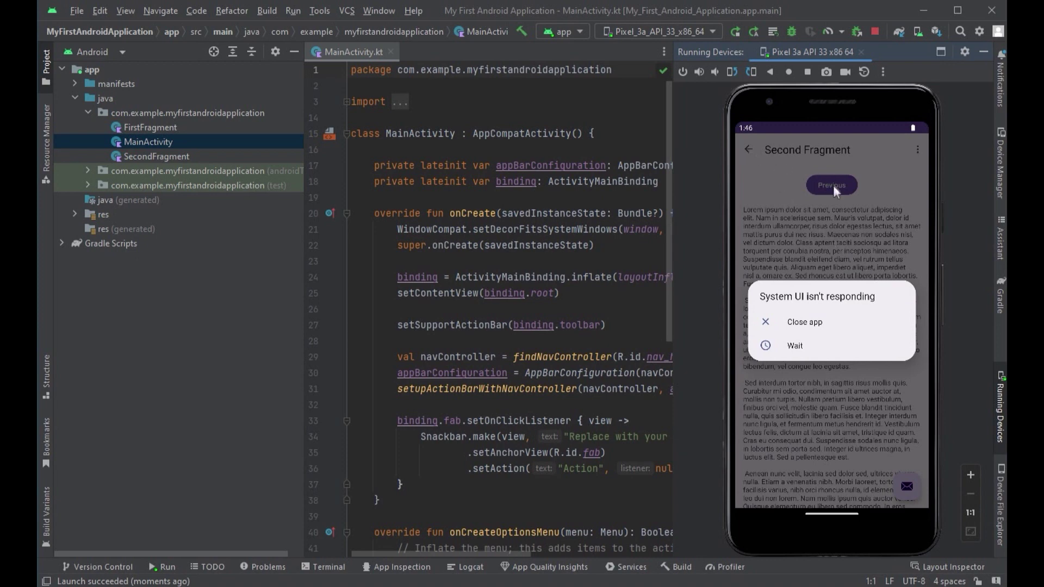
left_click(795, 346)
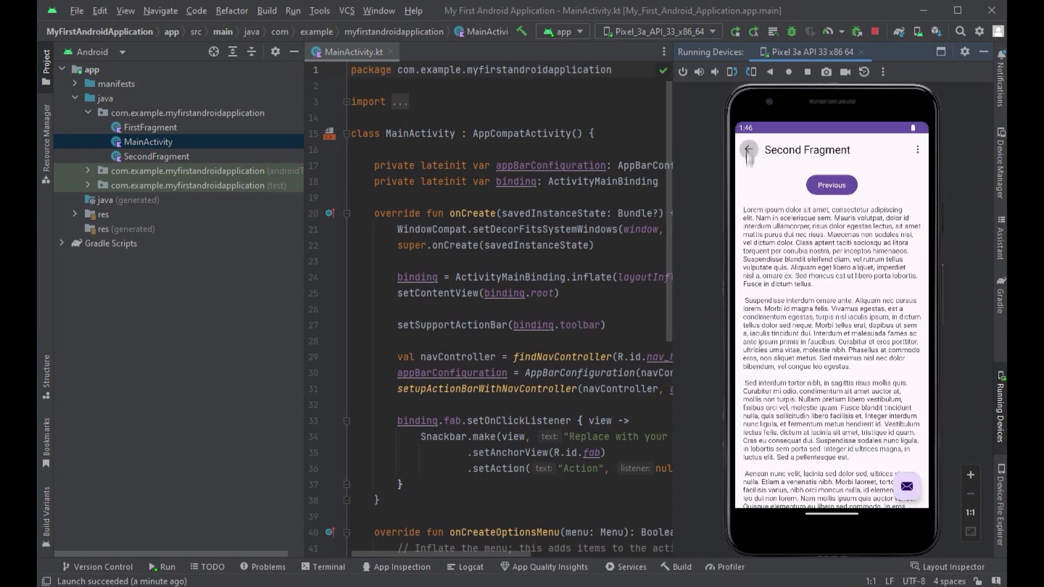
left_click(749, 149)
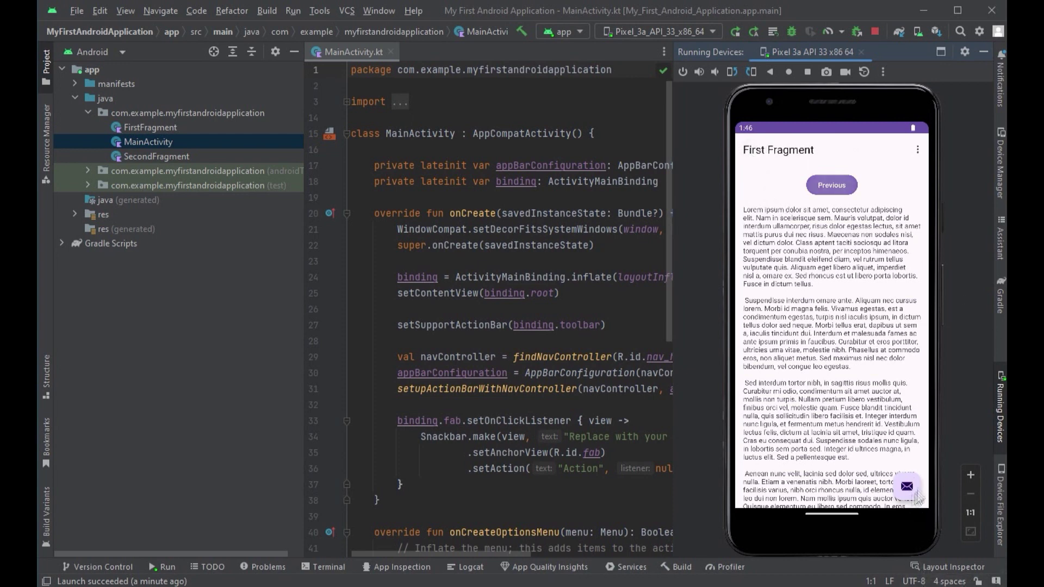
left_click_drag(913, 514, 896, 412)
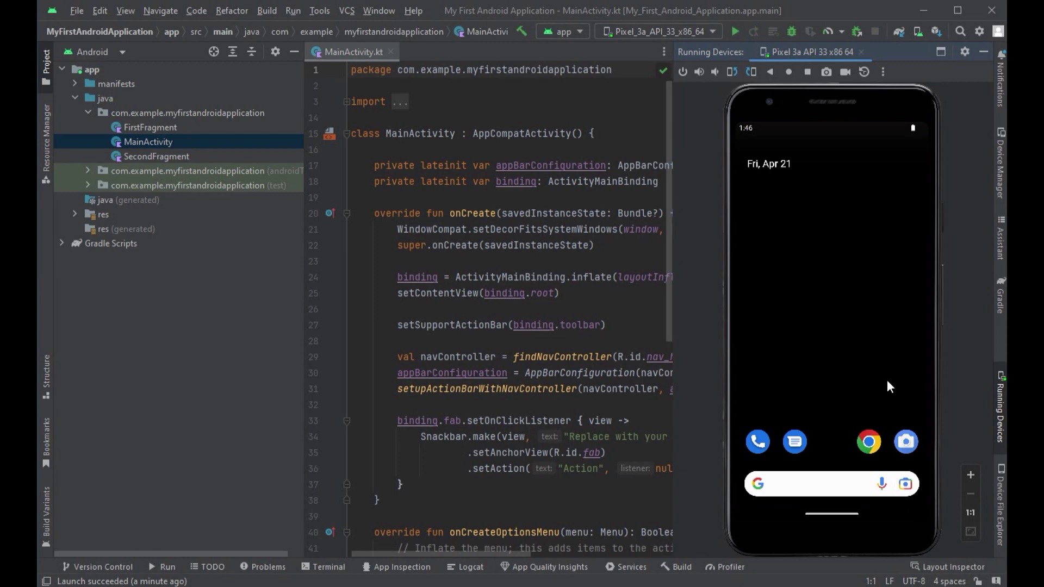